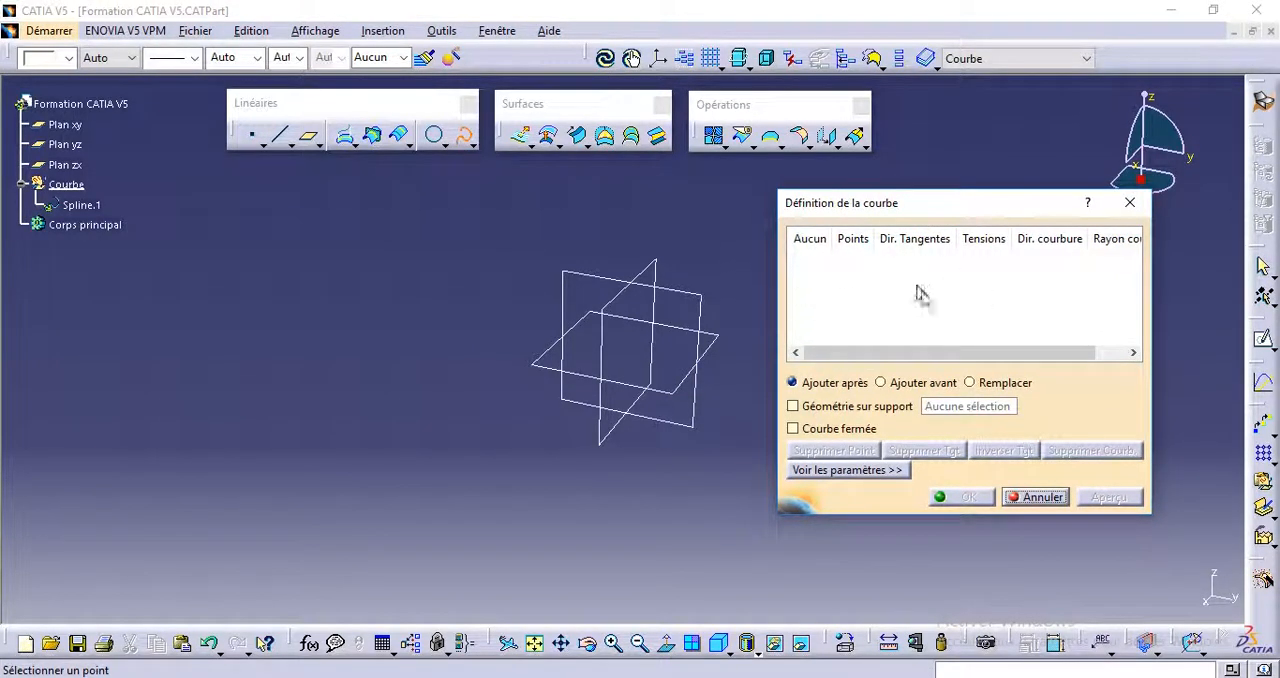
Step: Cancel the empty spline definition and create a coordinate-type point at X 0, Y 0, Z 0 mm
click(1128, 203)
middle_drag(597, 334, 573, 329)
click(254, 139)
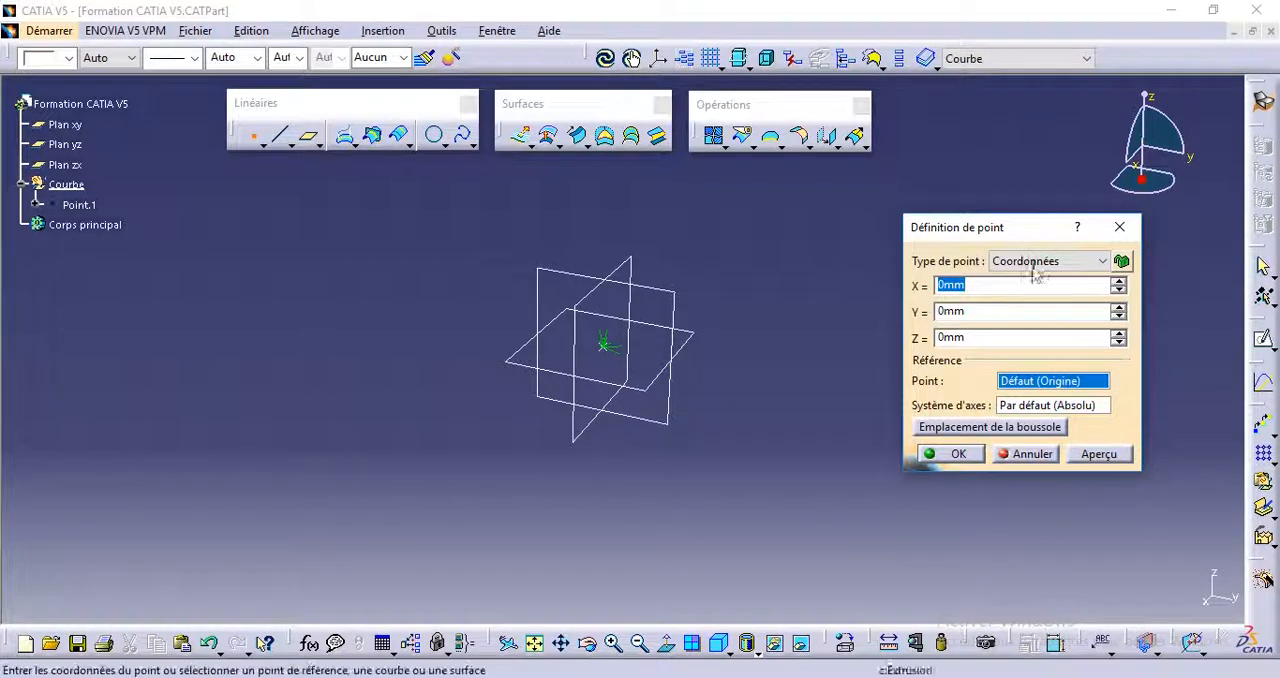
click(945, 453)
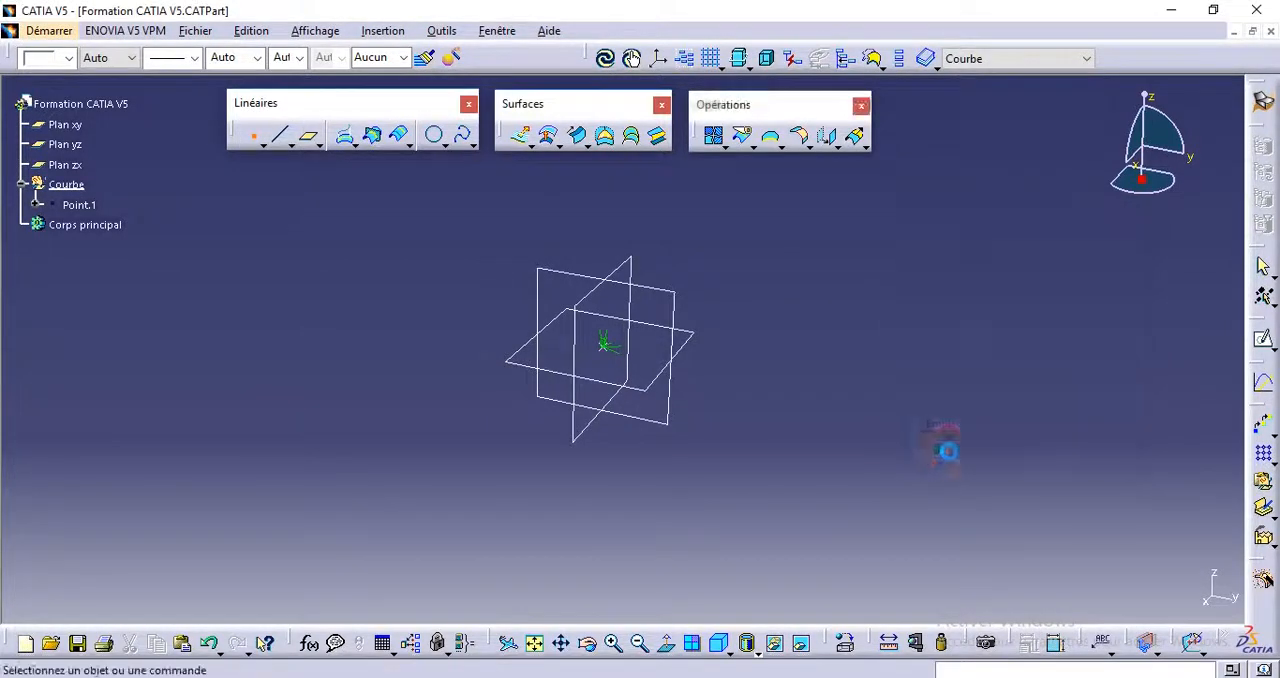
Step: Create a second point by coordinates at X 50 mm, Y 100 mm, Z 50 mm from the default origin
click(252, 139)
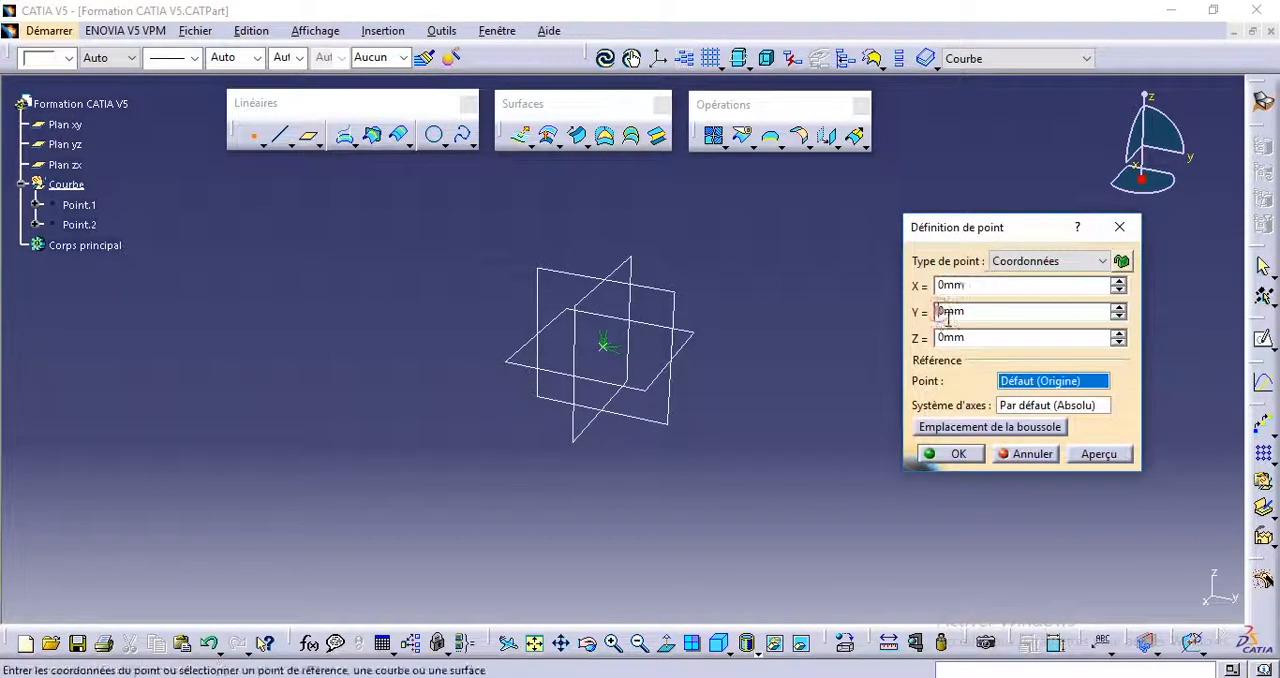
text(10)
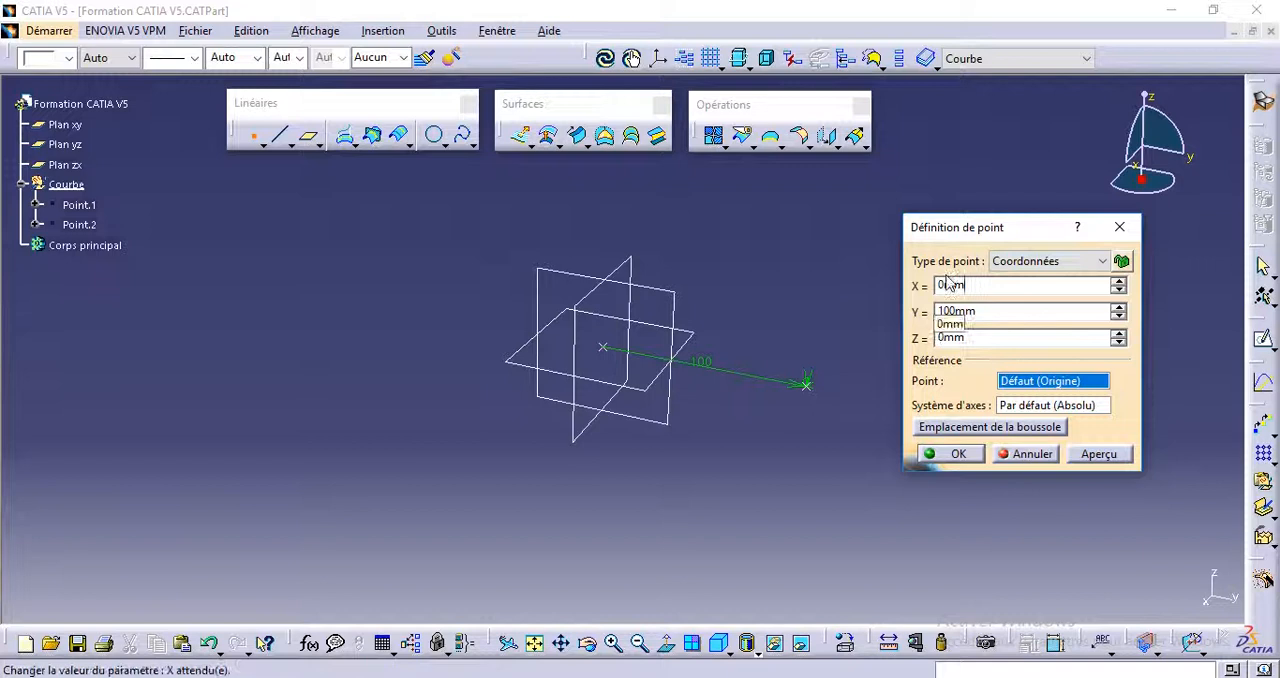
double_click(935, 286)
text(5)
click(935, 311)
double_click(928, 337)
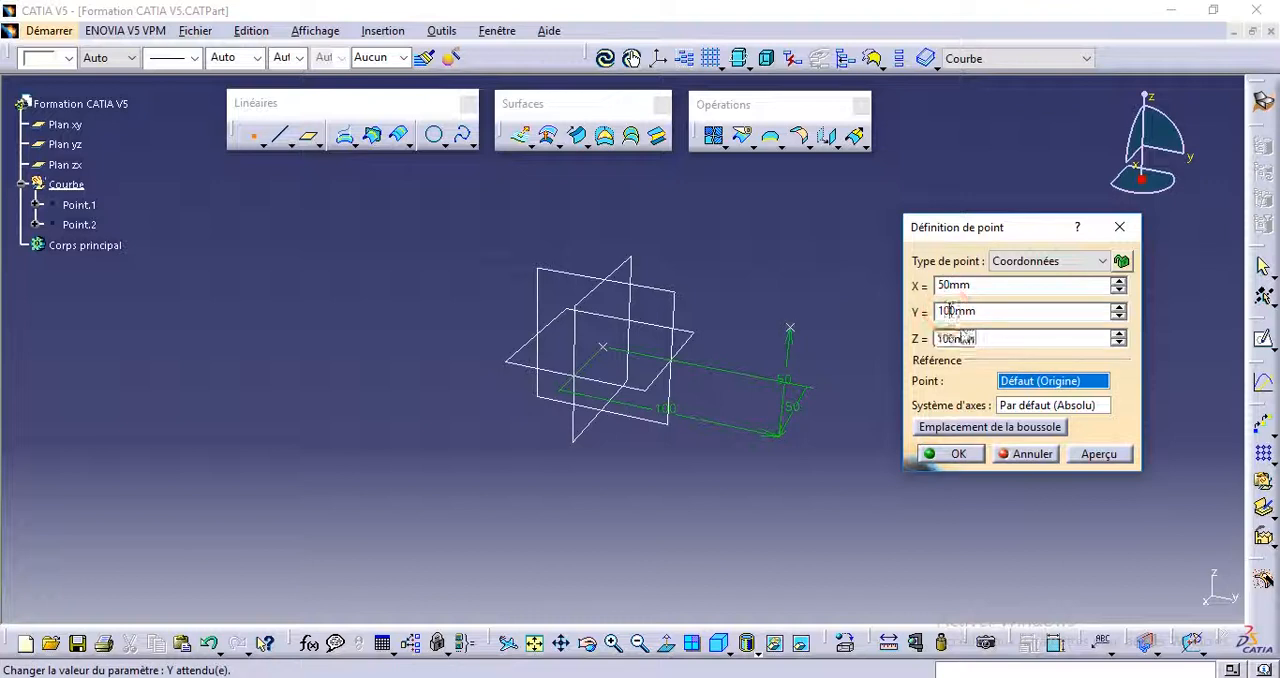
click(955, 454)
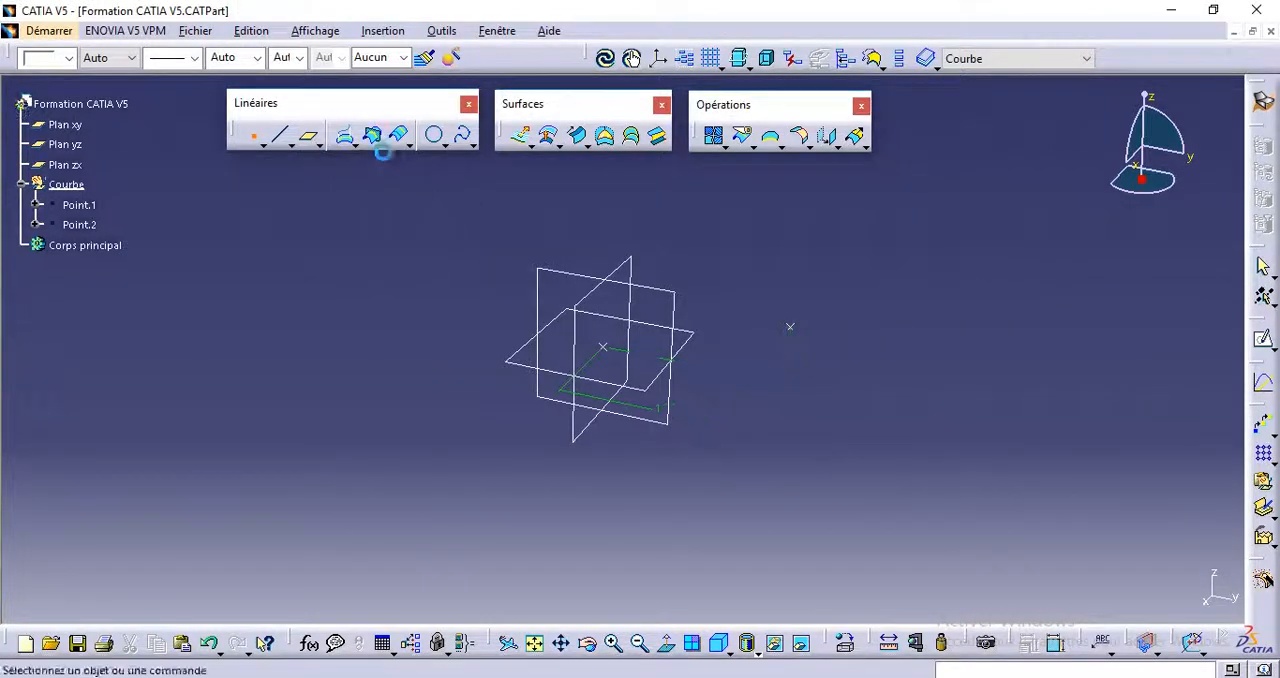
Step: Create a third coordinate point at X -50 mm, Y 100 mm, Z 50 mm
click(254, 137)
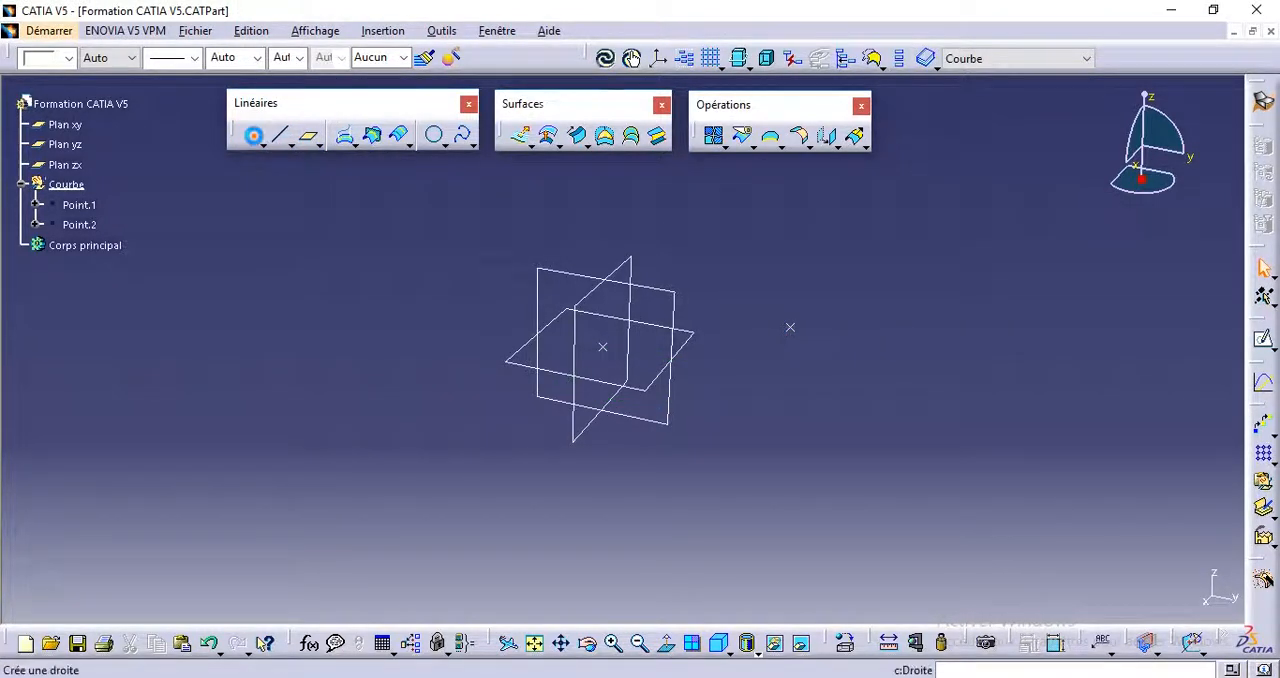
click(950, 312)
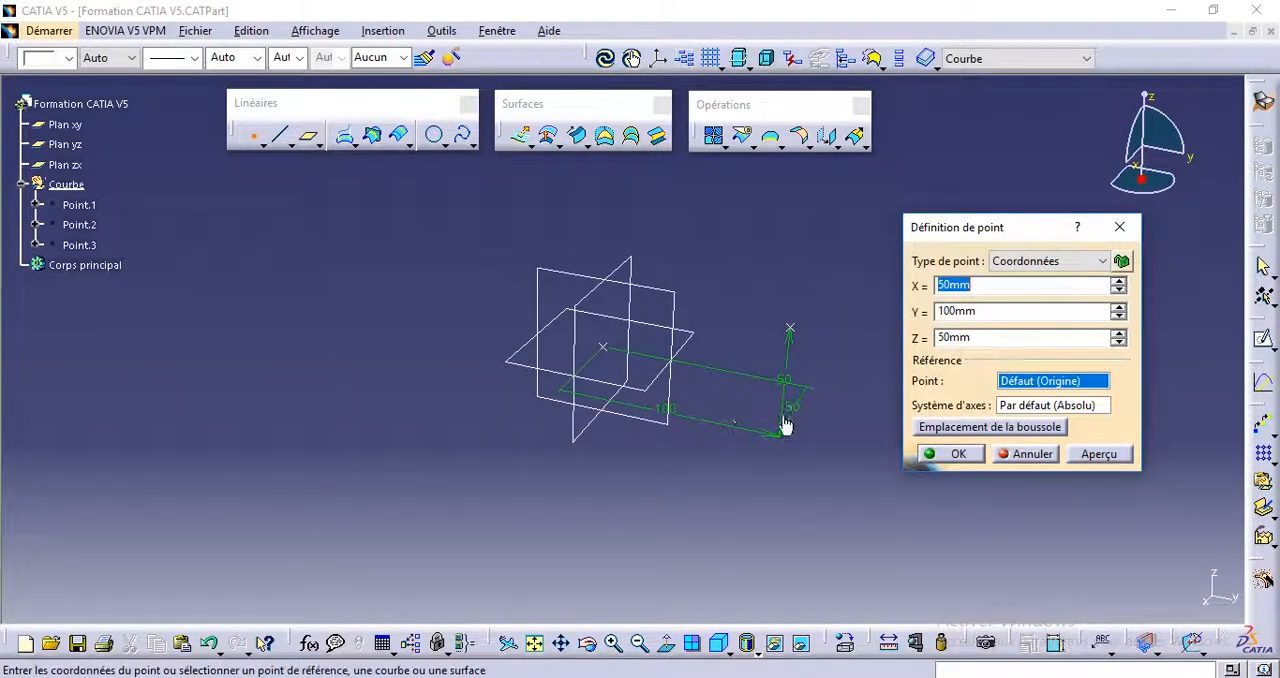
click(937, 285)
text(-)
click(951, 338)
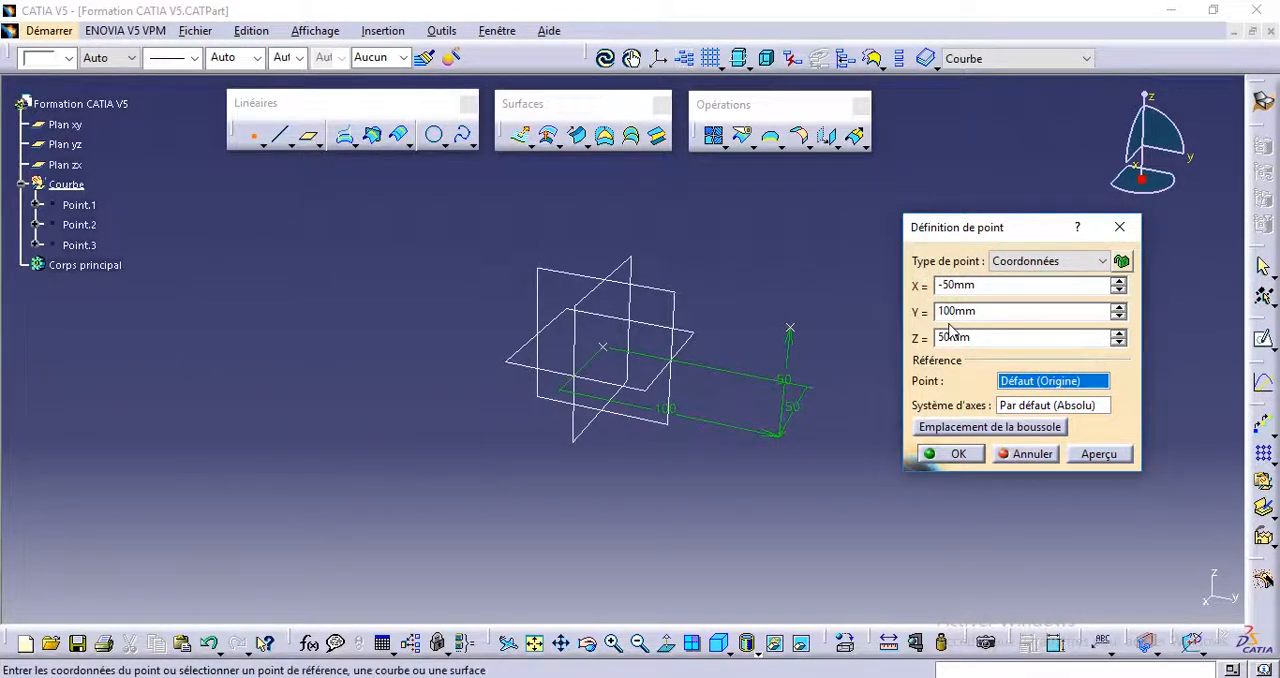
middle_drag(818, 360, 845, 352)
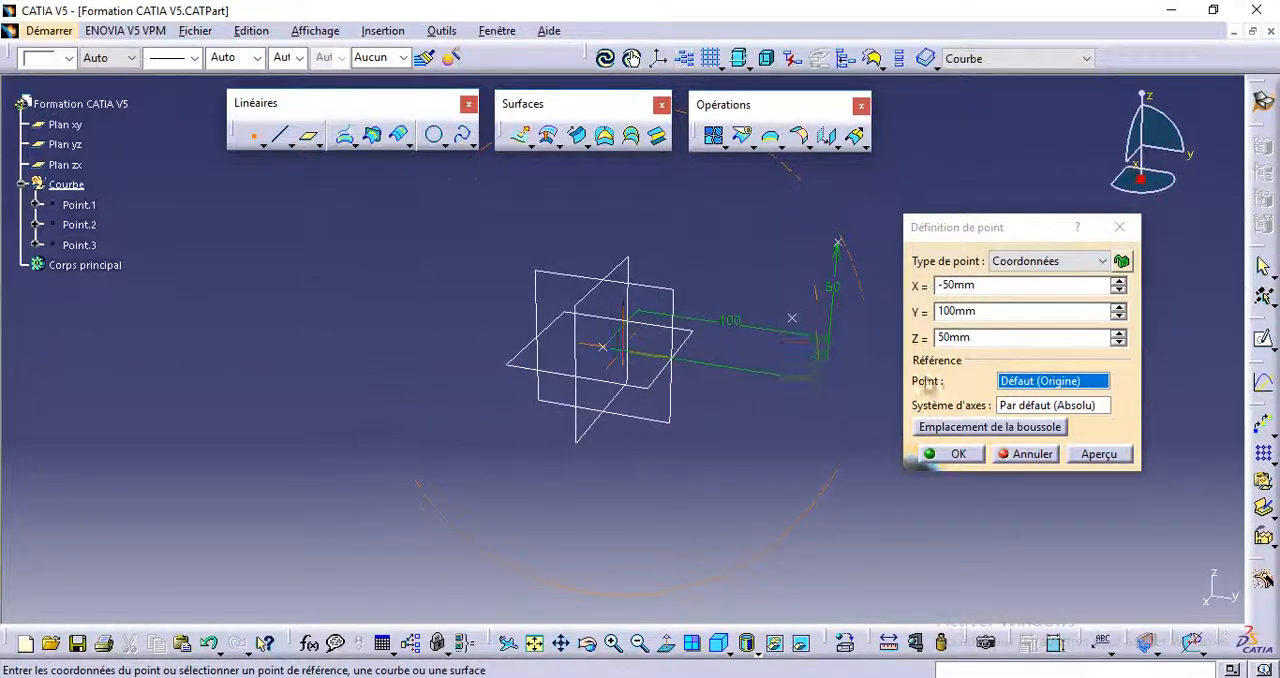
click(950, 453)
Step: Create a fourth coordinate point at X -50 mm, Y 0 mm, Z 20 mm
middle_drag(586, 349, 551, 368)
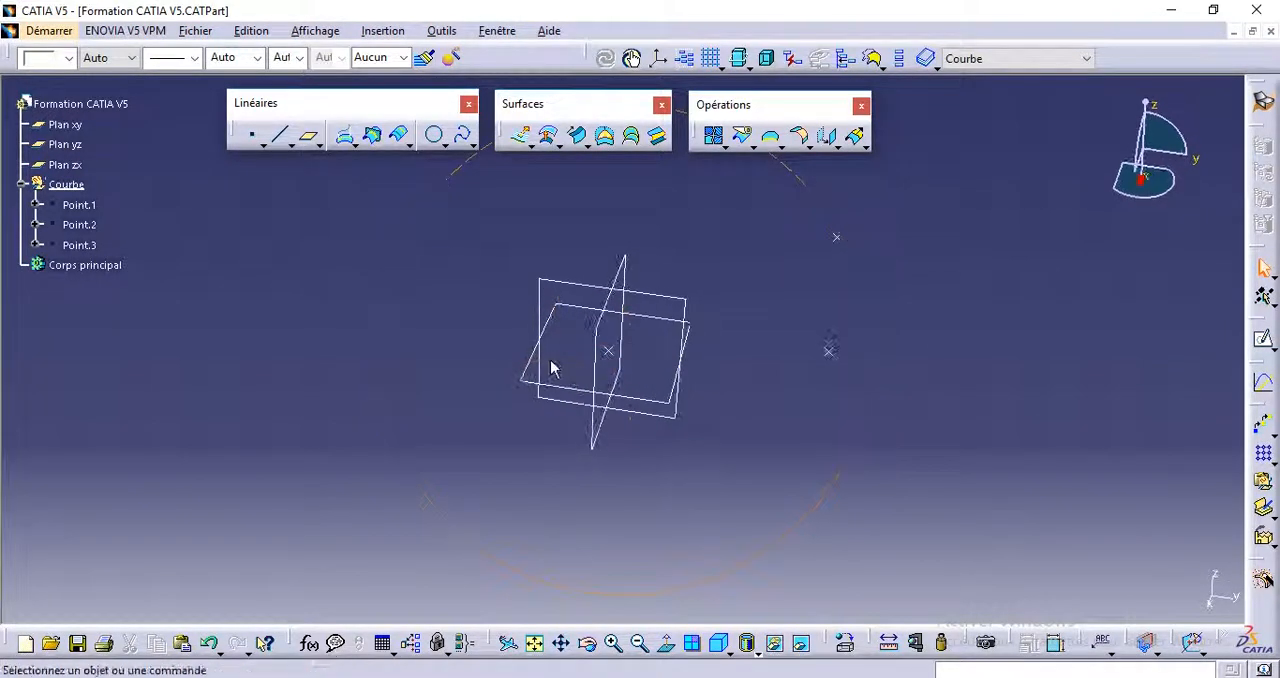
click(250, 137)
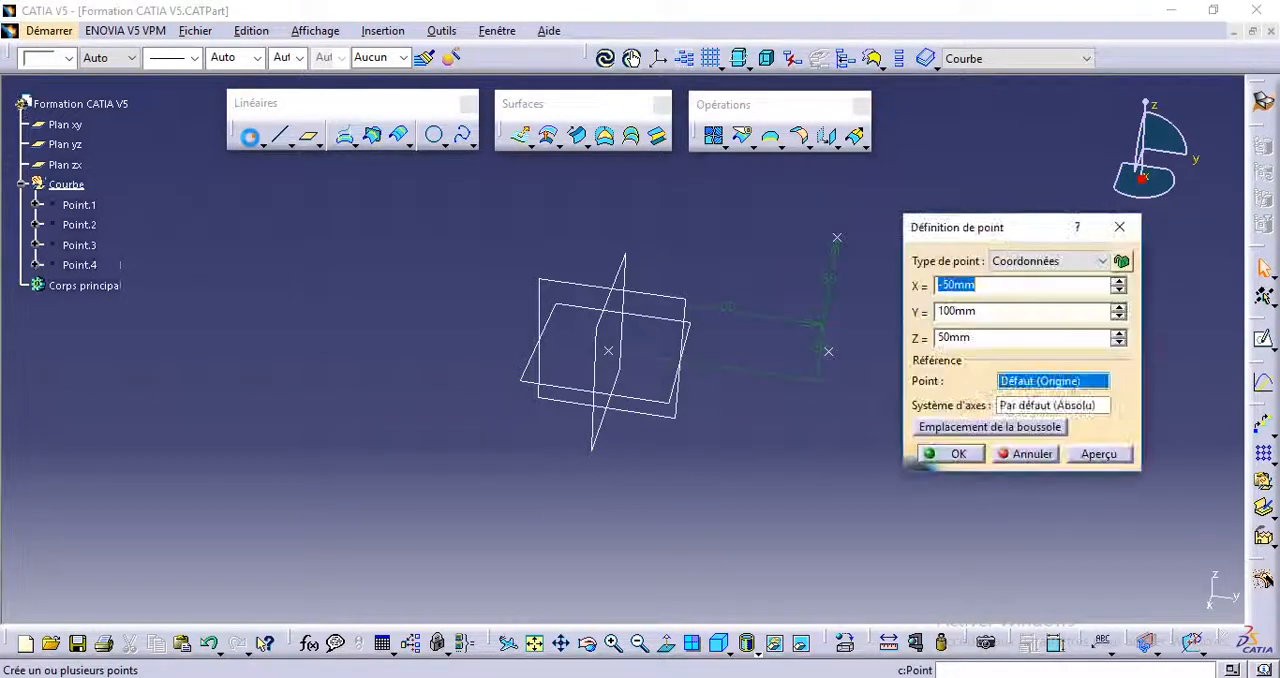
double_click(956, 311)
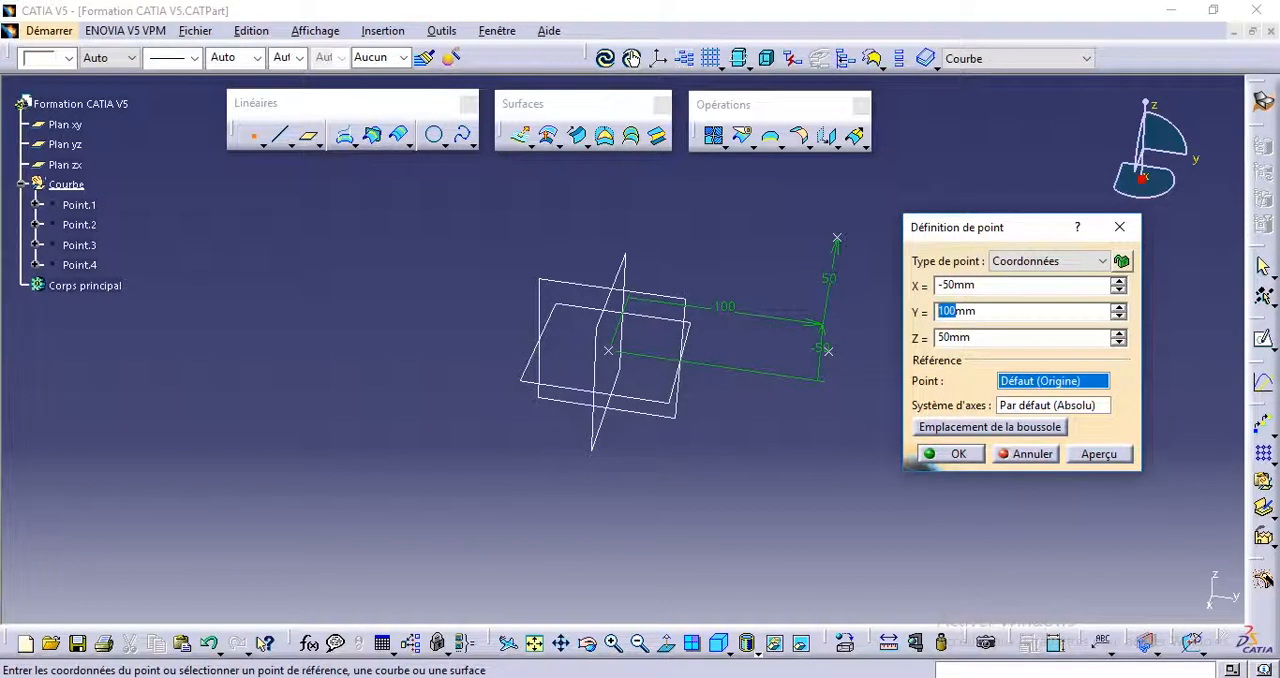
text(0)
click(946, 285)
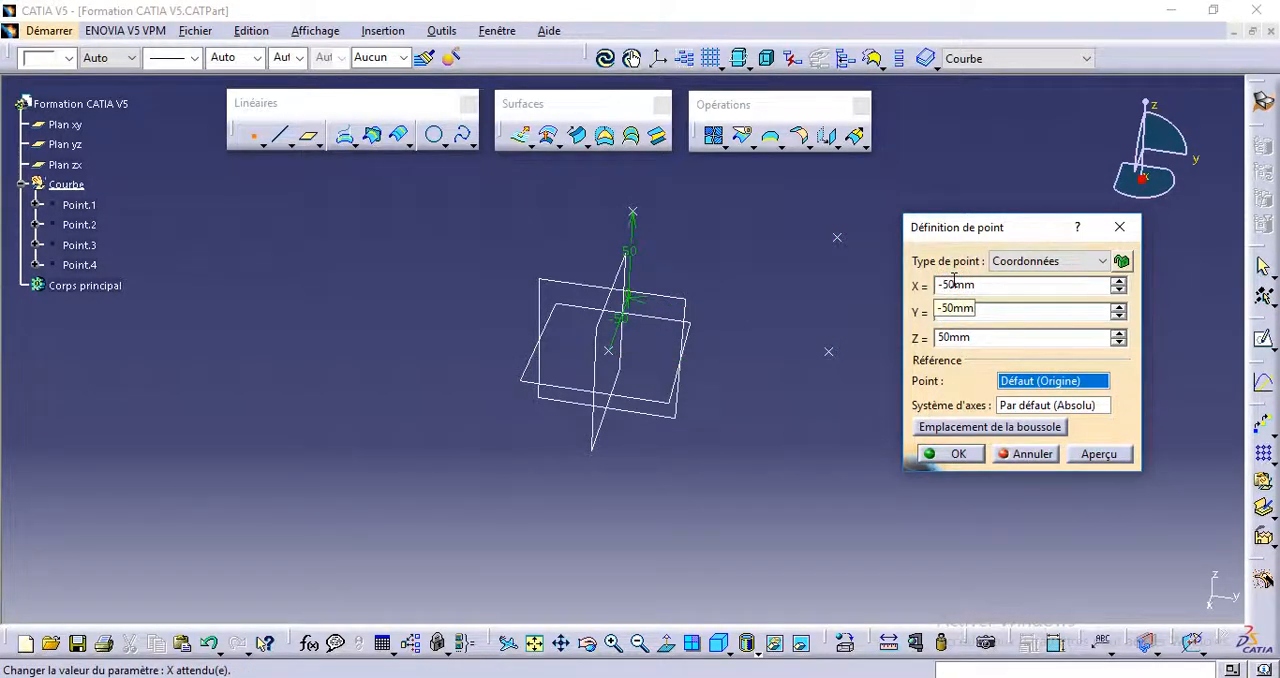
double_click(945, 337)
text(20)
click(942, 312)
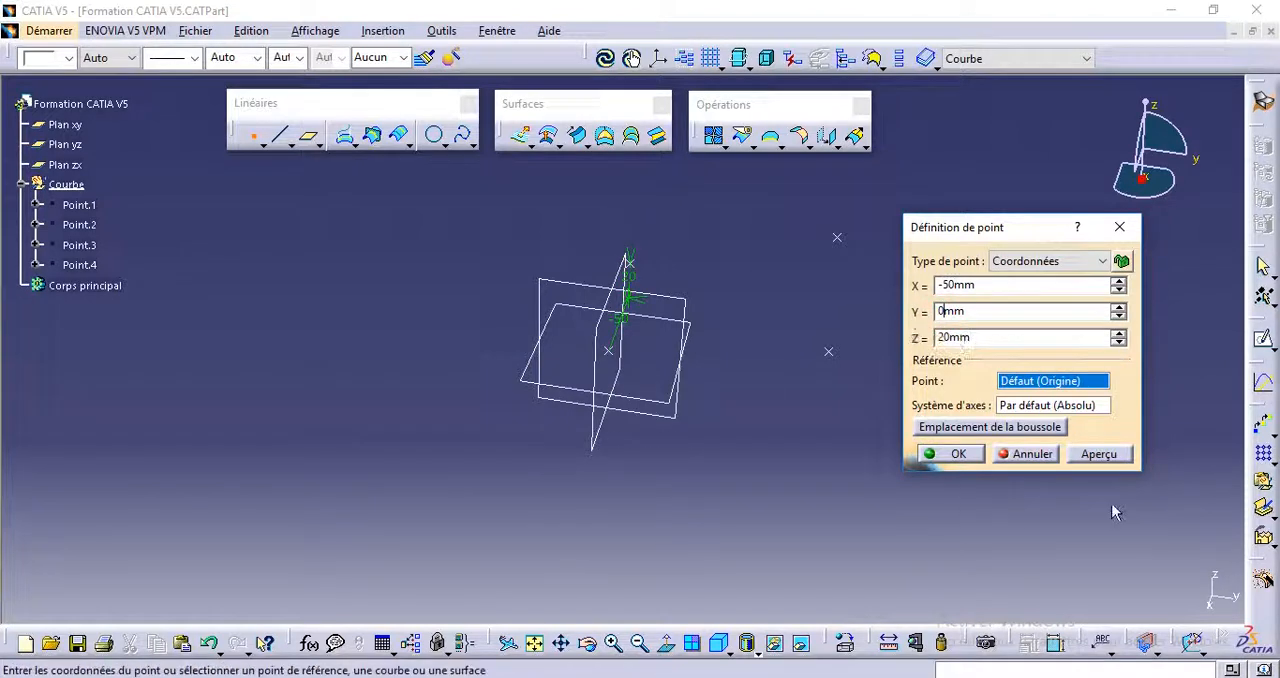
click(945, 453)
Step: Start a spline and run it through Point.1, Point.2, Point.3 and Point.4 in that order
middle_drag(577, 486, 603, 373)
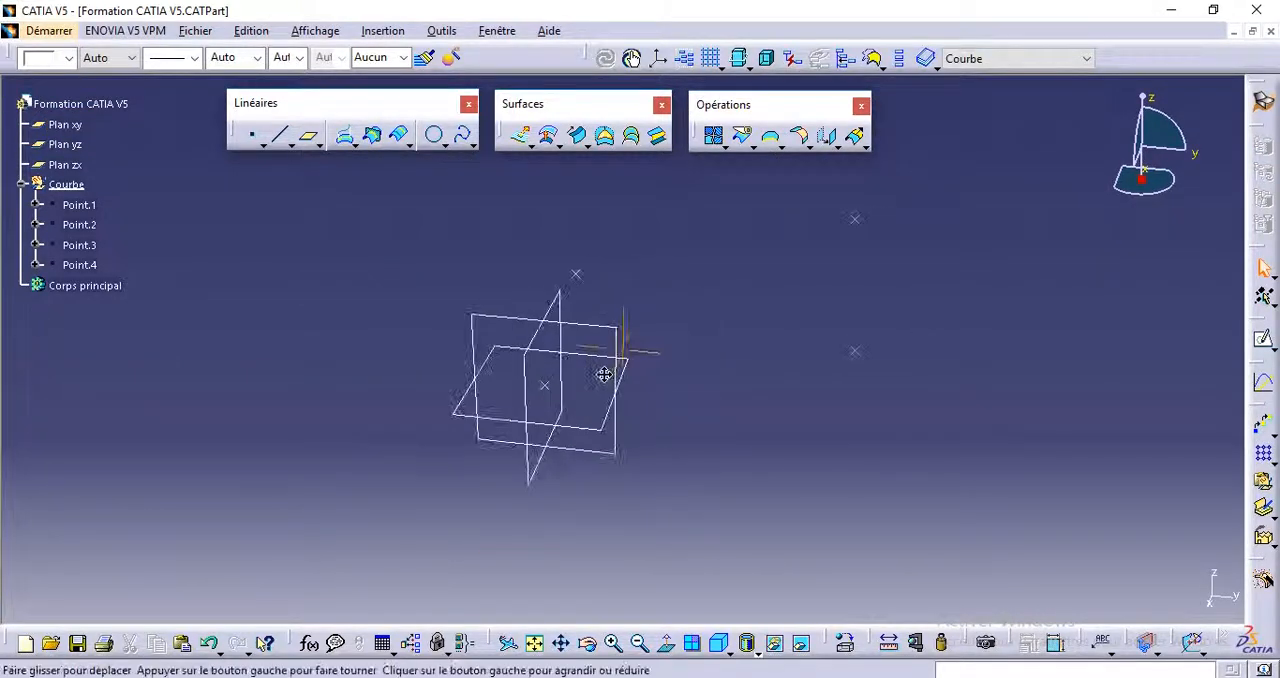
click(463, 141)
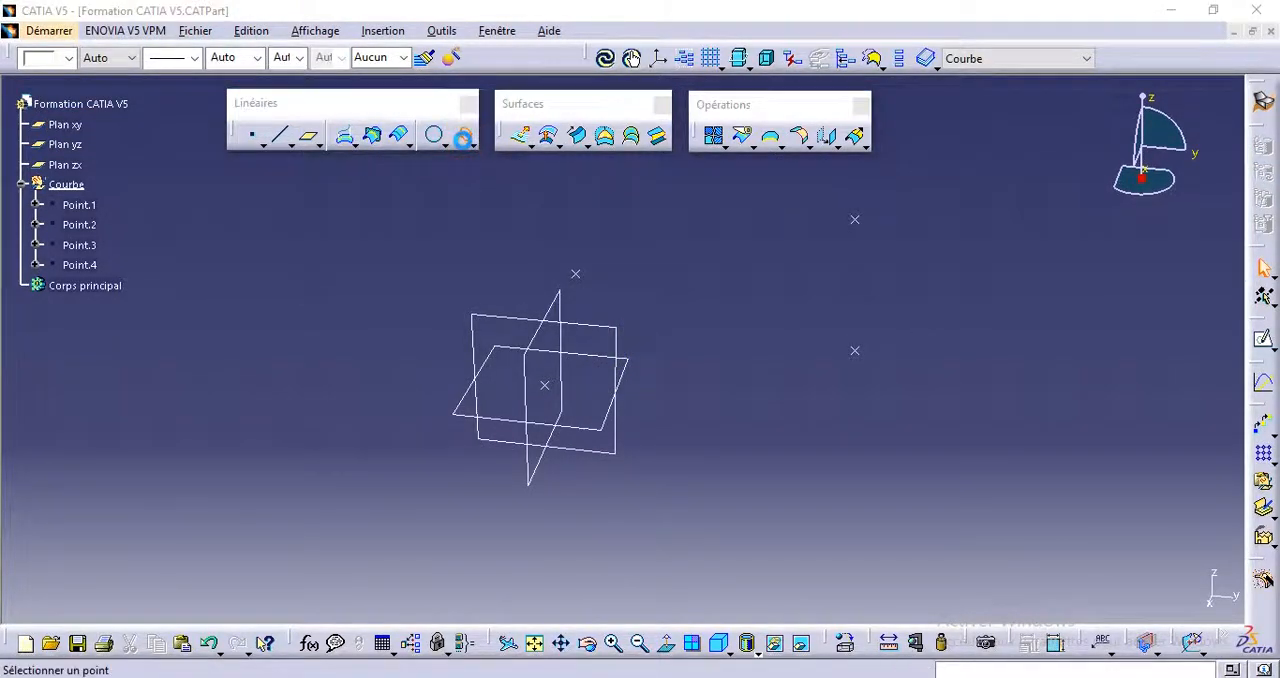
middle_drag(623, 303, 592, 320)
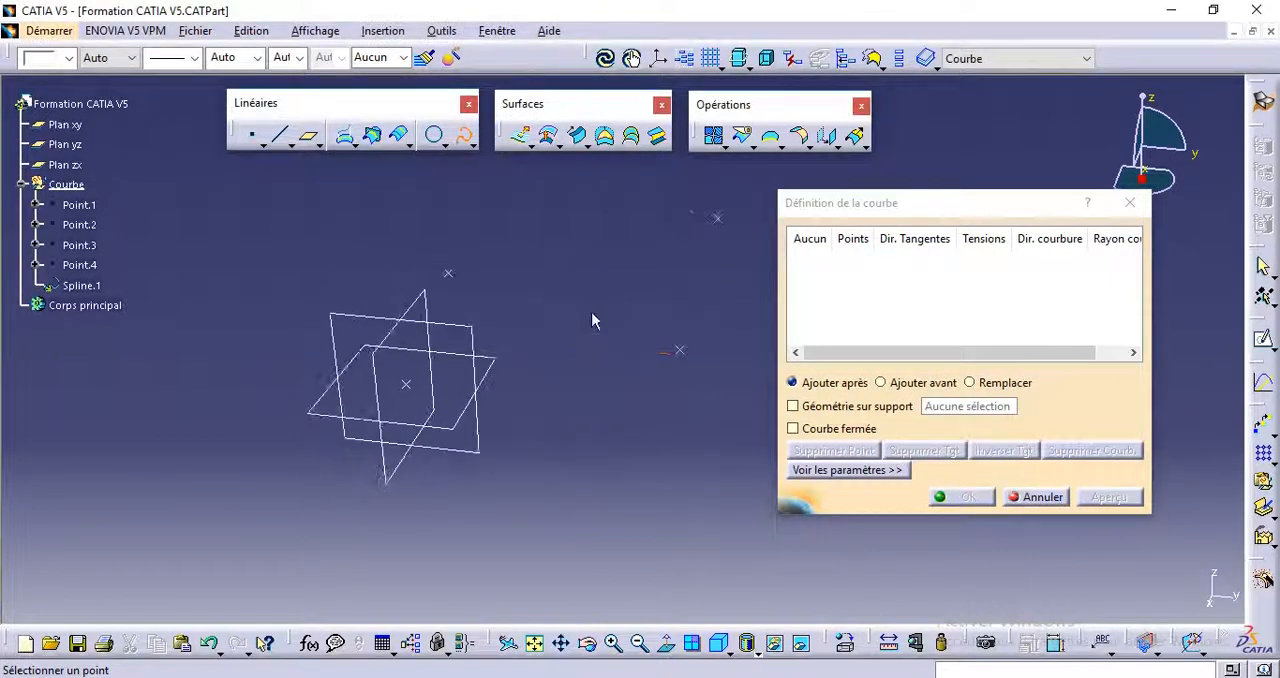
click(405, 386)
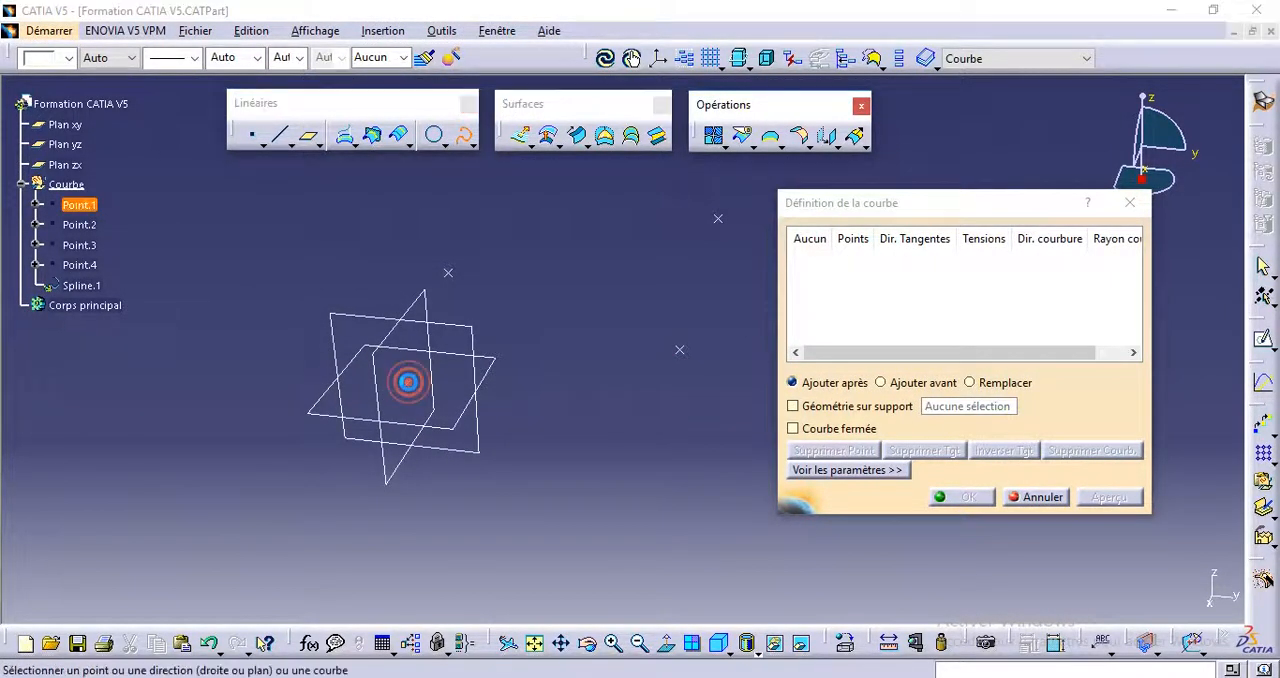
click(677, 352)
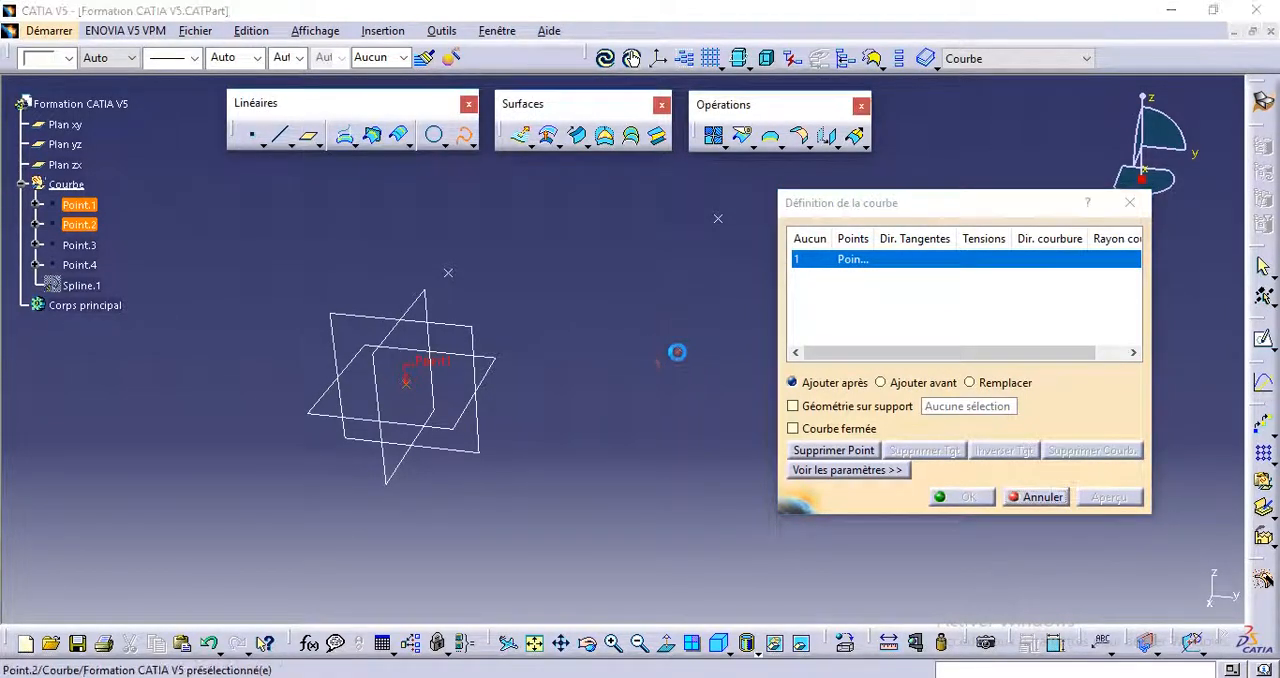
click(719, 219)
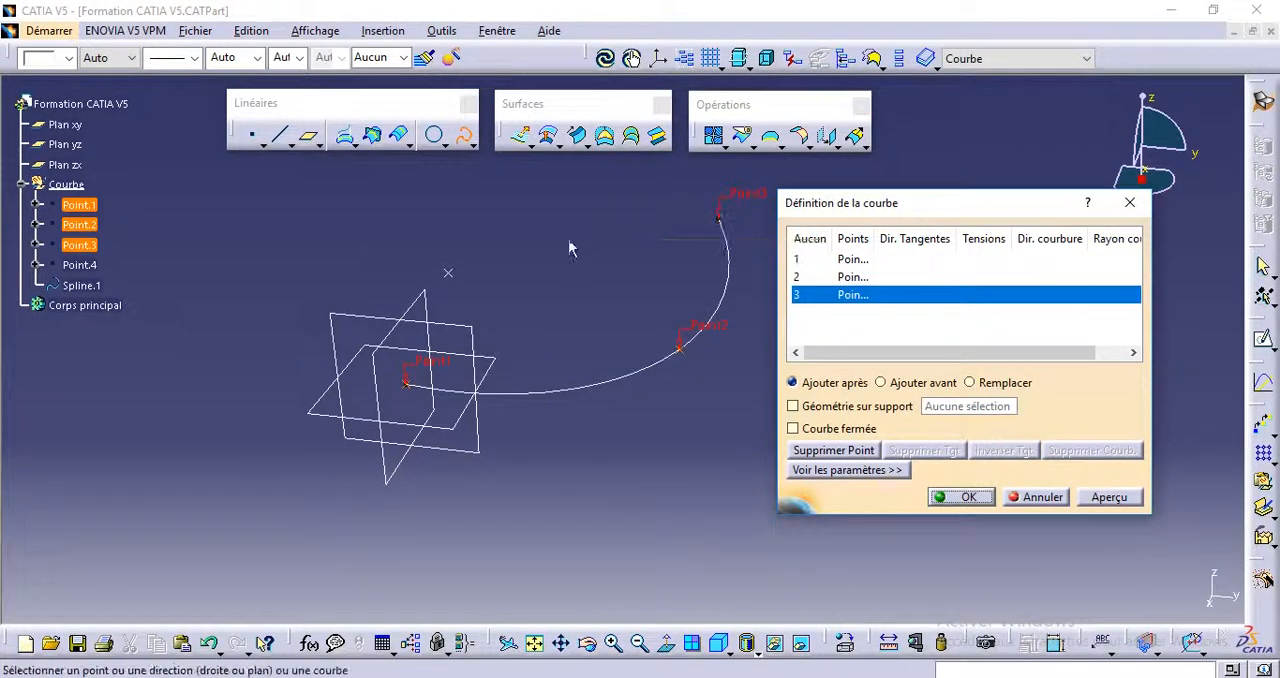
click(446, 270)
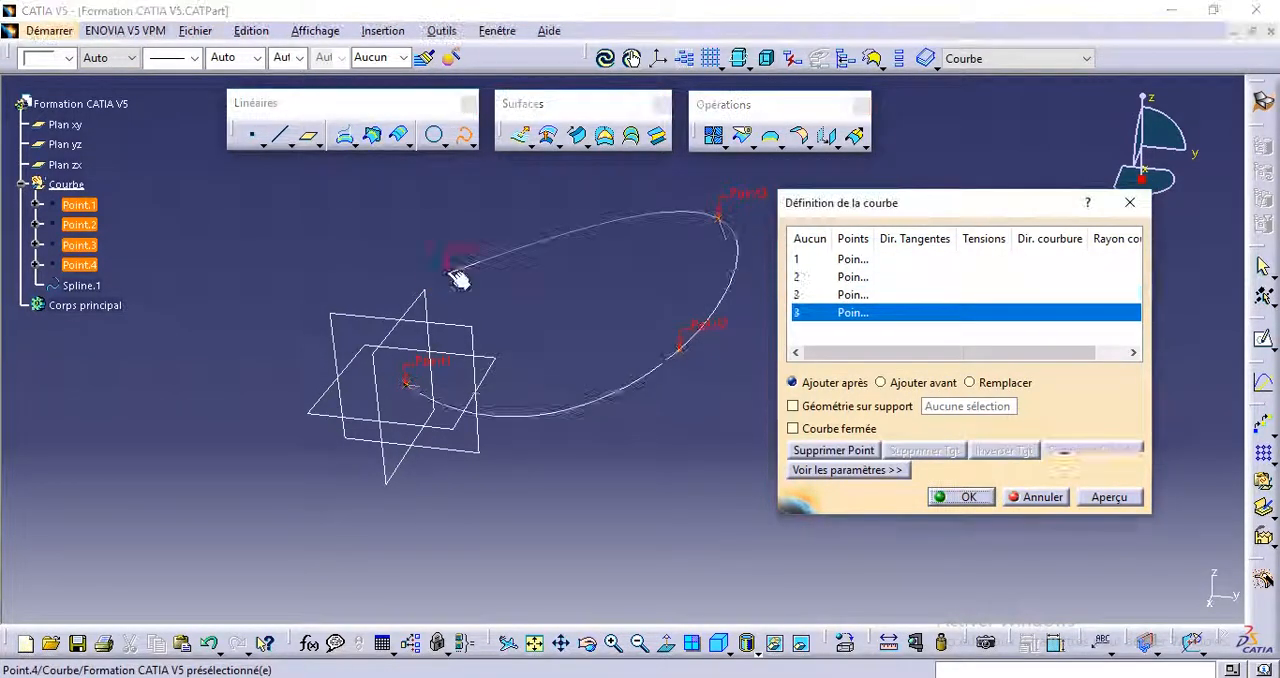
mouse_move(406, 440)
middle_down()
mouse_move(400, 428)
mouse_move(543, 374)
mouse_move(485, 410)
middle_up()
middle_drag(356, 394, 328, 457)
mouse_move(626, 360)
middle_down()
mouse_move(587, 379)
mouse_move(587, 397)
mouse_move(468, 424)
mouse_move(605, 454)
mouse_move(514, 543)
mouse_move(457, 443)
mouse_move(429, 357)
mouse_move(543, 366)
mouse_move(452, 424)
mouse_move(488, 333)
mouse_move(586, 270)
mouse_move(543, 380)
mouse_move(512, 398)
mouse_move(535, 432)
middle_up()
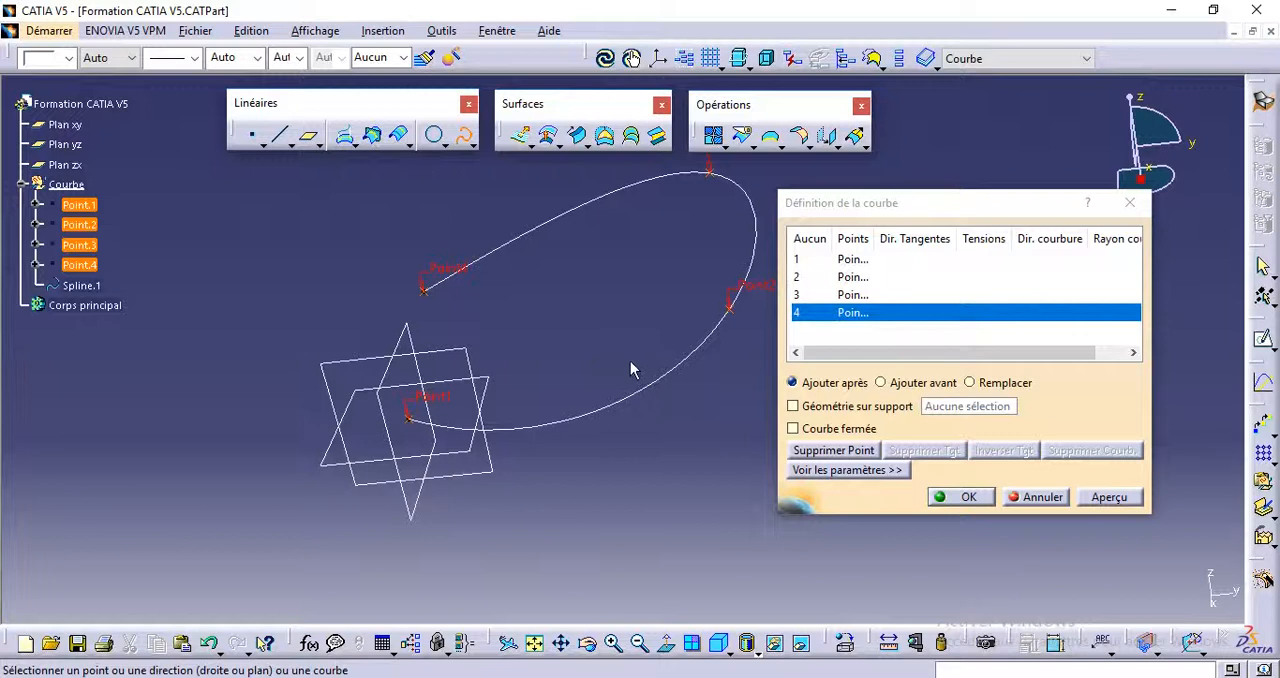
Step: Preview the spline as a closed curve (Courbe fermée), and switch it back to an open curve
mouse_move(900, 200)
mouse_down()
mouse_move(814, 206)
mouse_move(814, 240)
mouse_move(878, 209)
mouse_up()
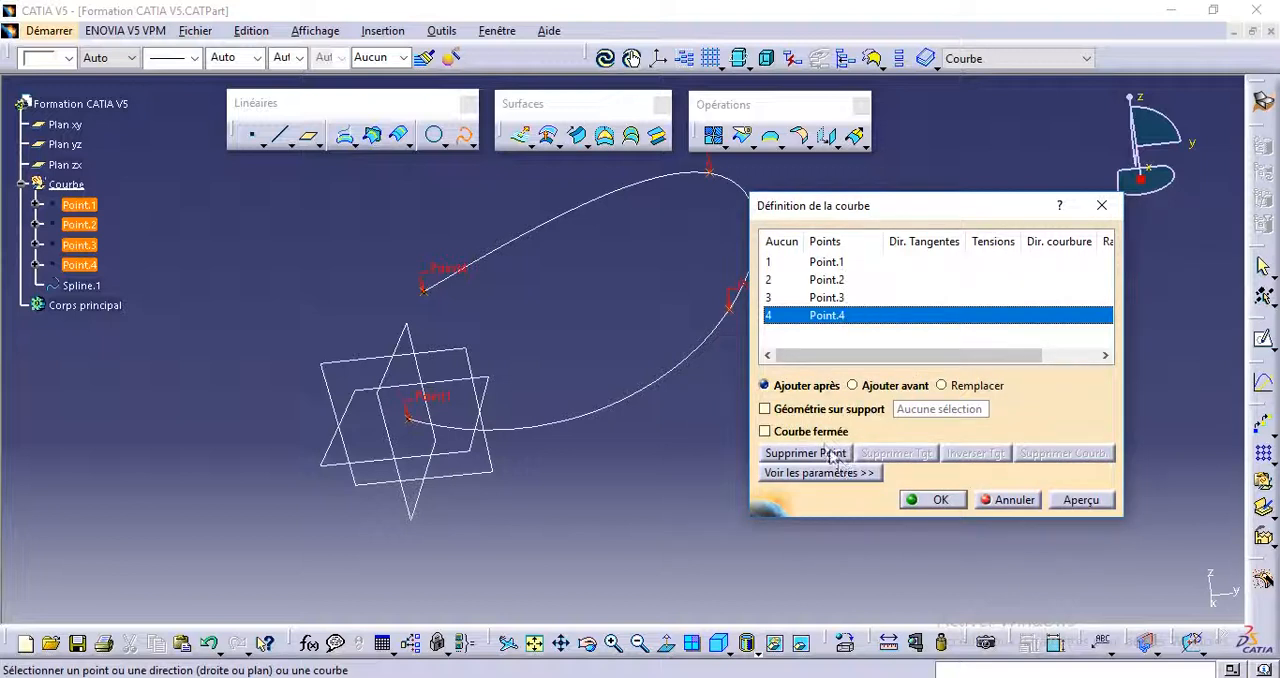
click(765, 432)
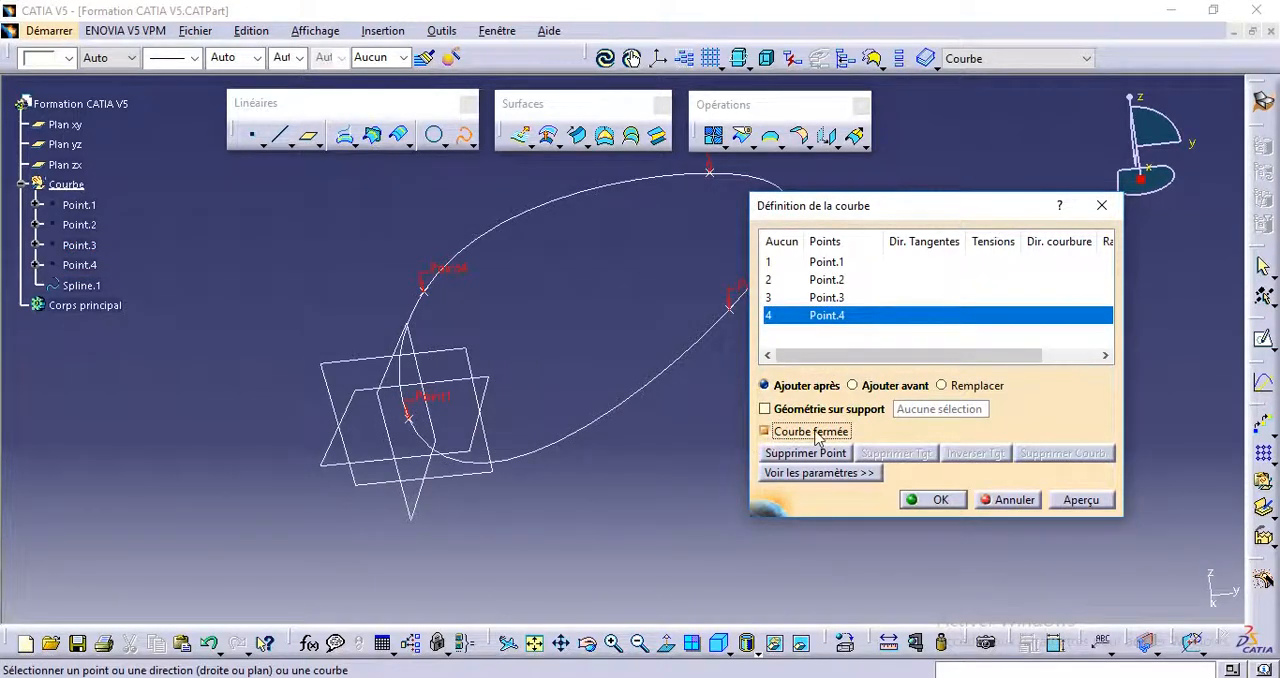
middle_drag(559, 362, 537, 402)
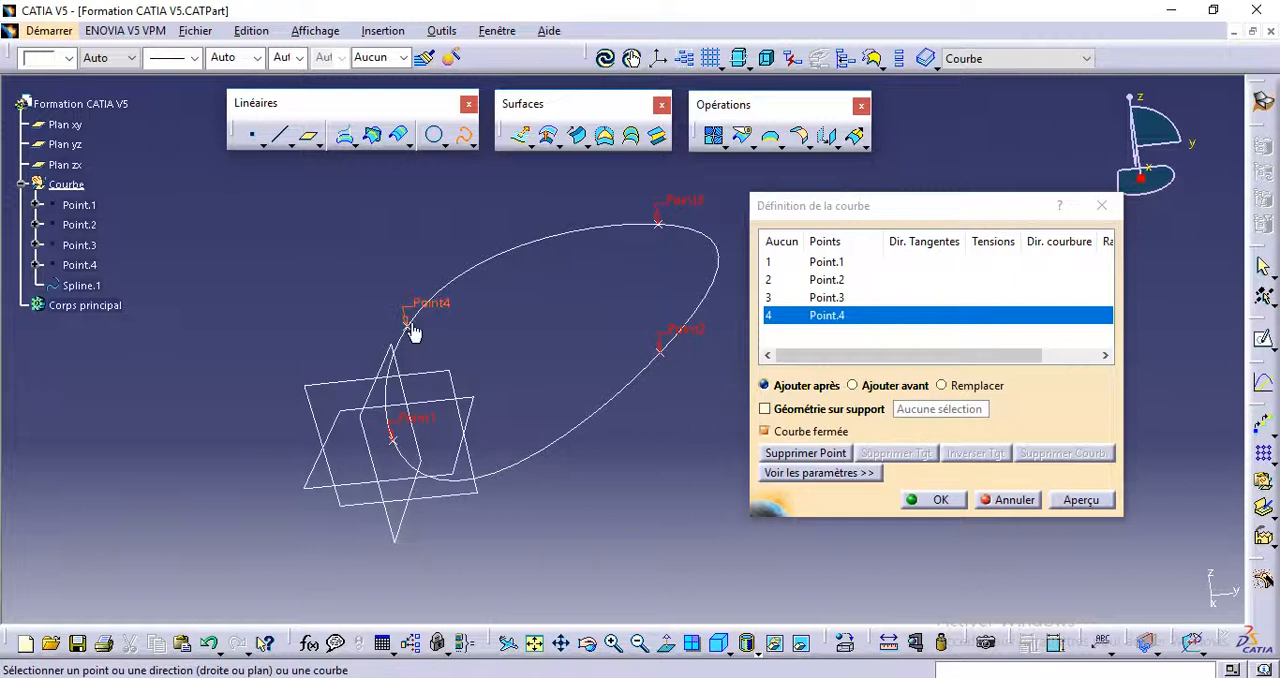
click(818, 433)
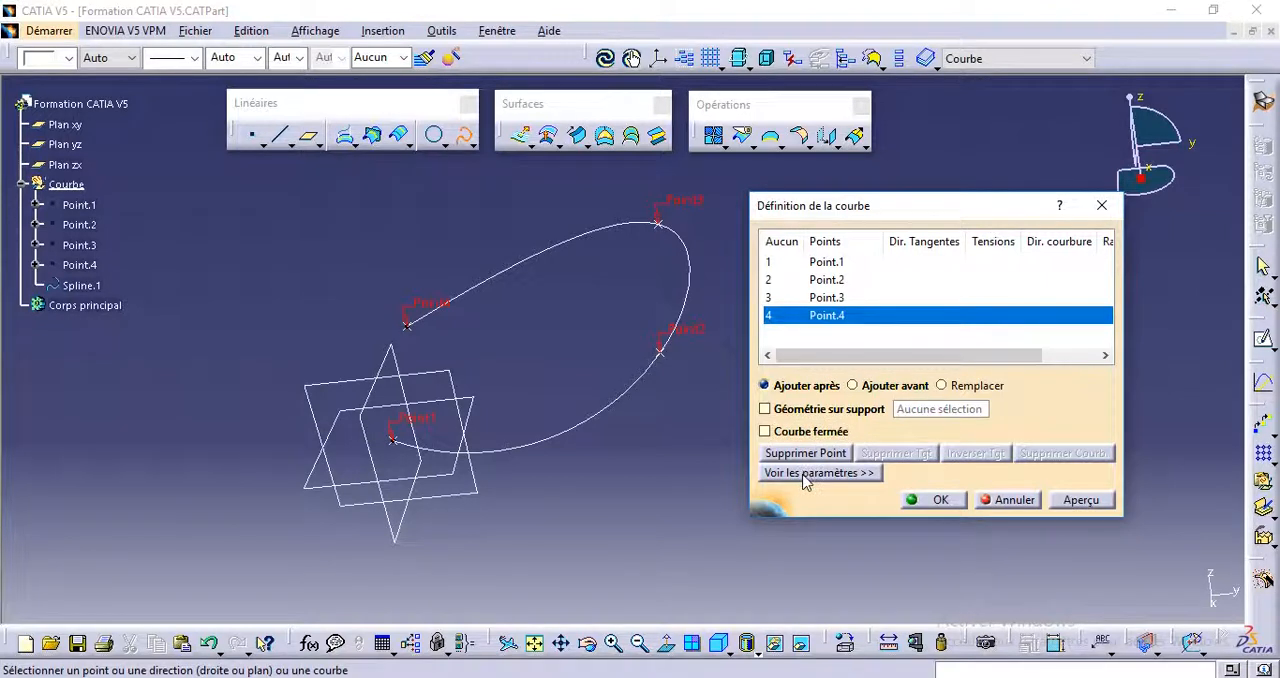
Step: Show the spline's constraint parameters and set the tangent direction at Point.1 to the Y component (Composant Y)
click(808, 473)
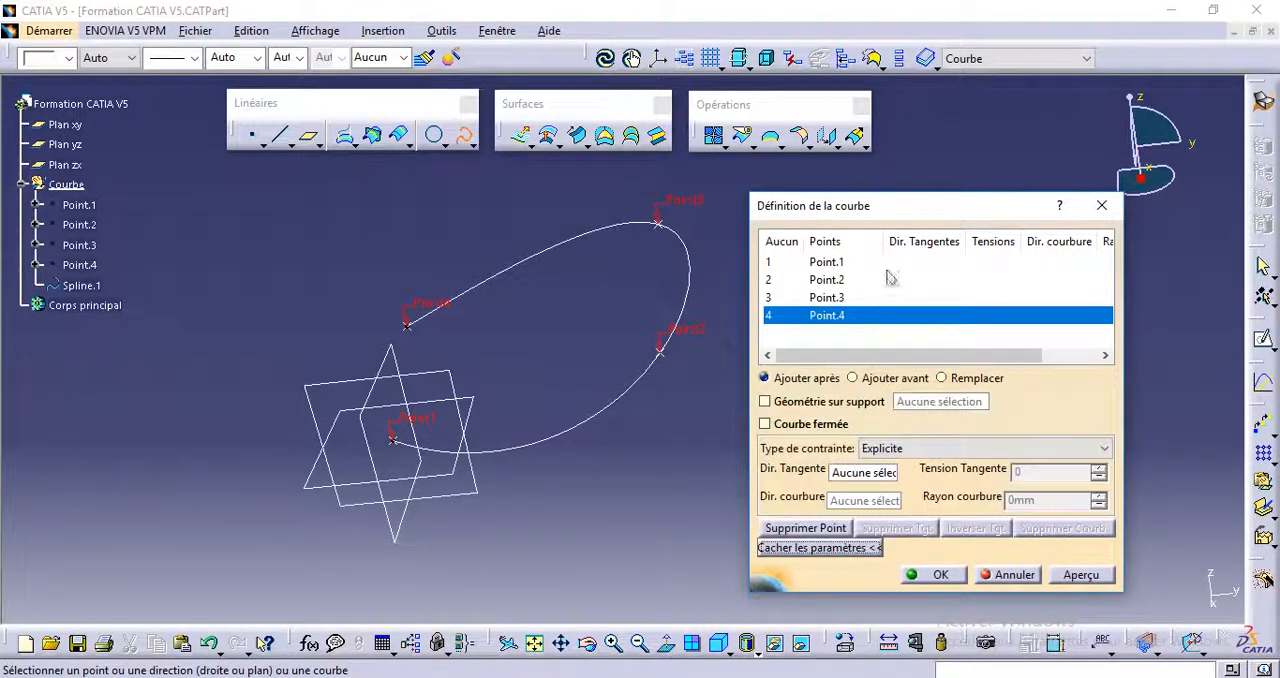
drag(902, 208, 908, 184)
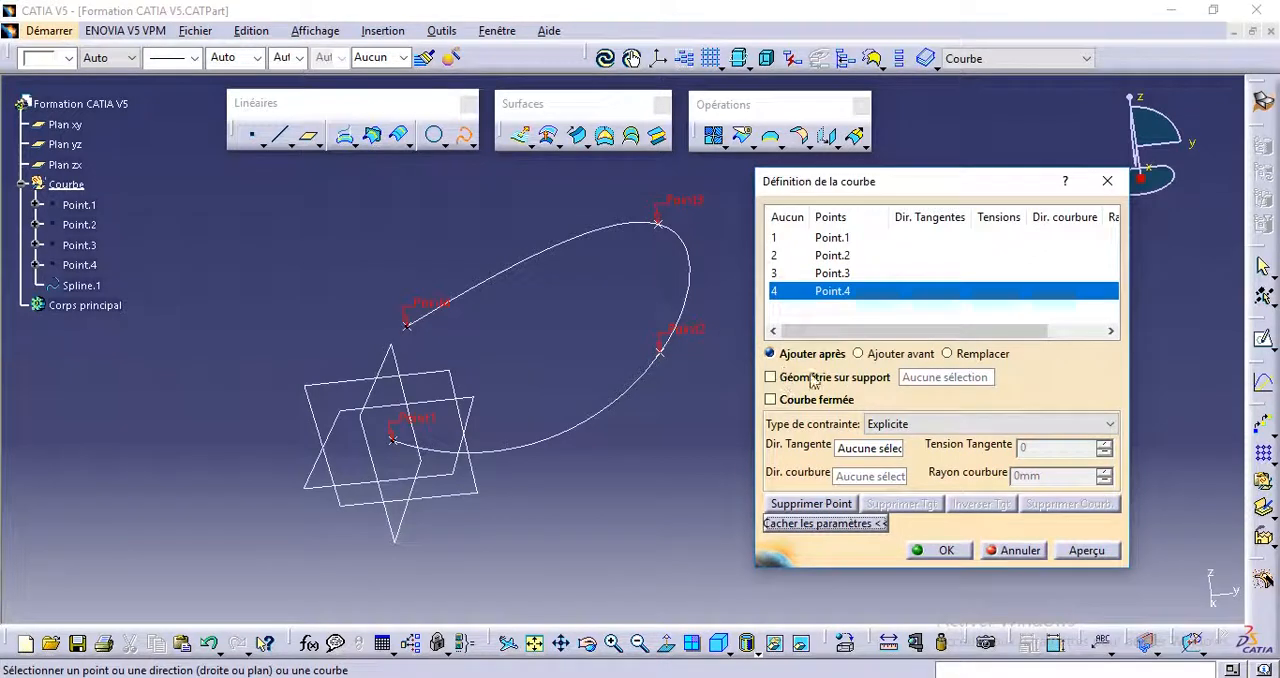
middle_drag(593, 442, 665, 358)
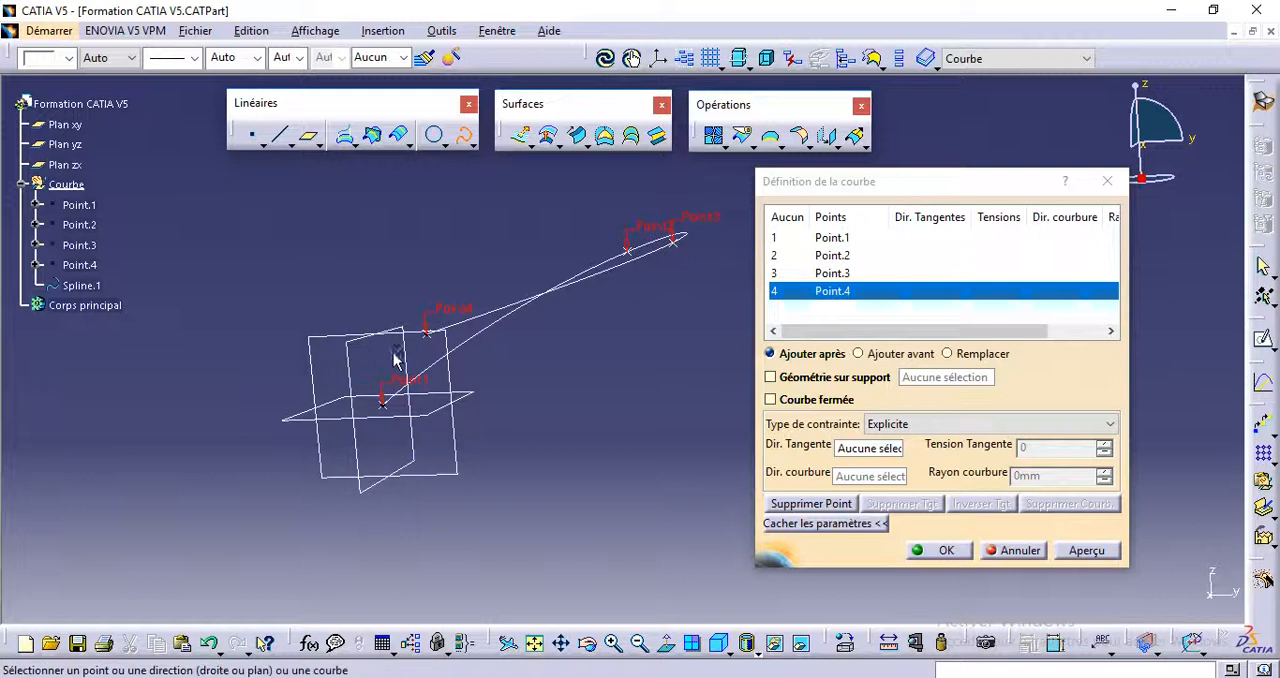
middle_drag(443, 333, 490, 355)
middle_drag(600, 330, 591, 395)
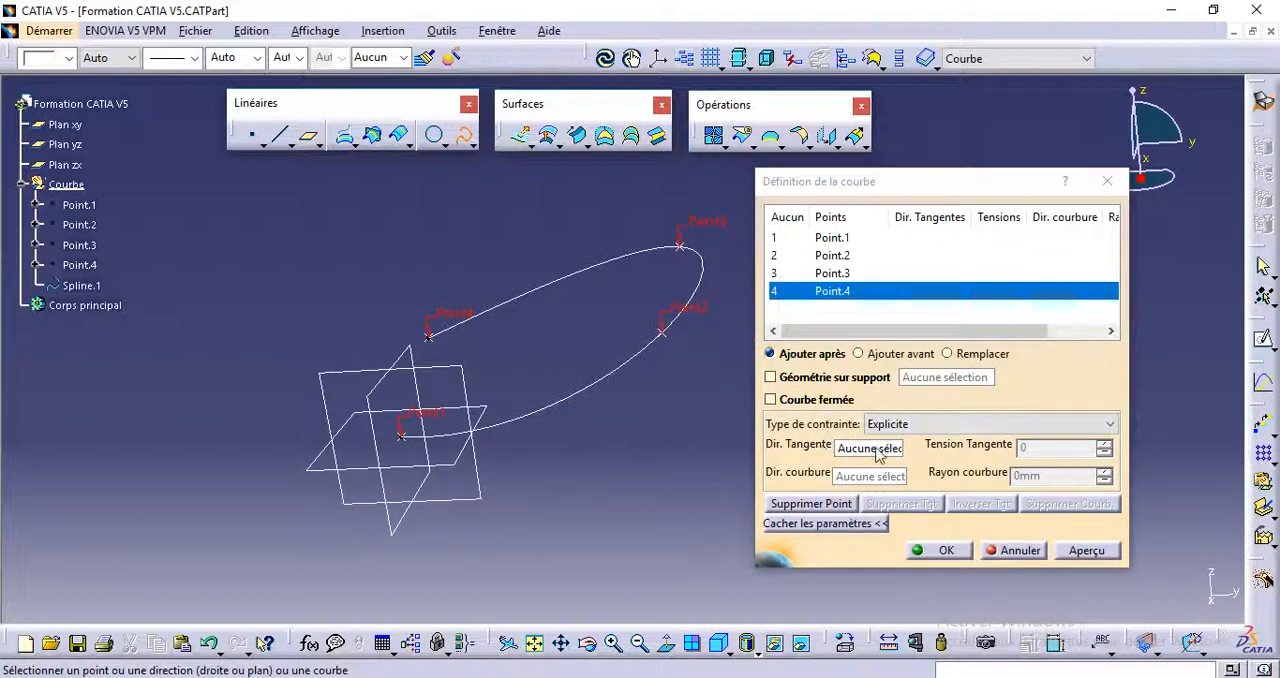
middle_drag(490, 437, 491, 251)
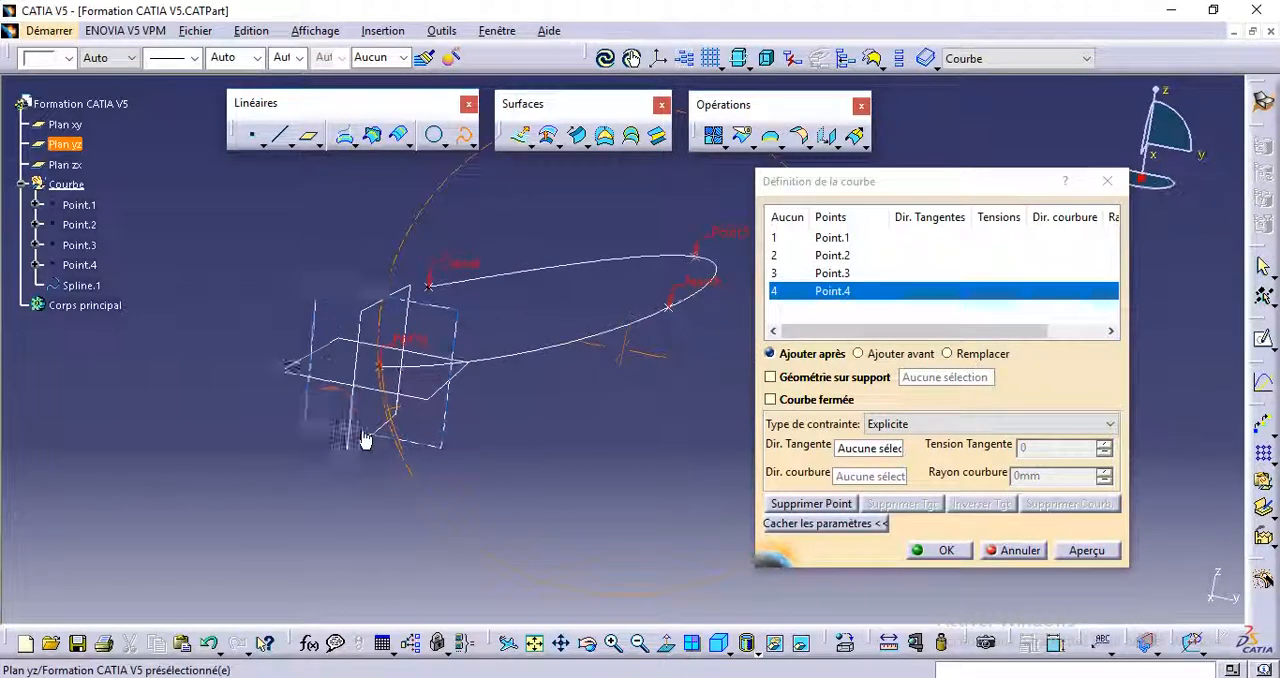
middle_drag(459, 344, 470, 405)
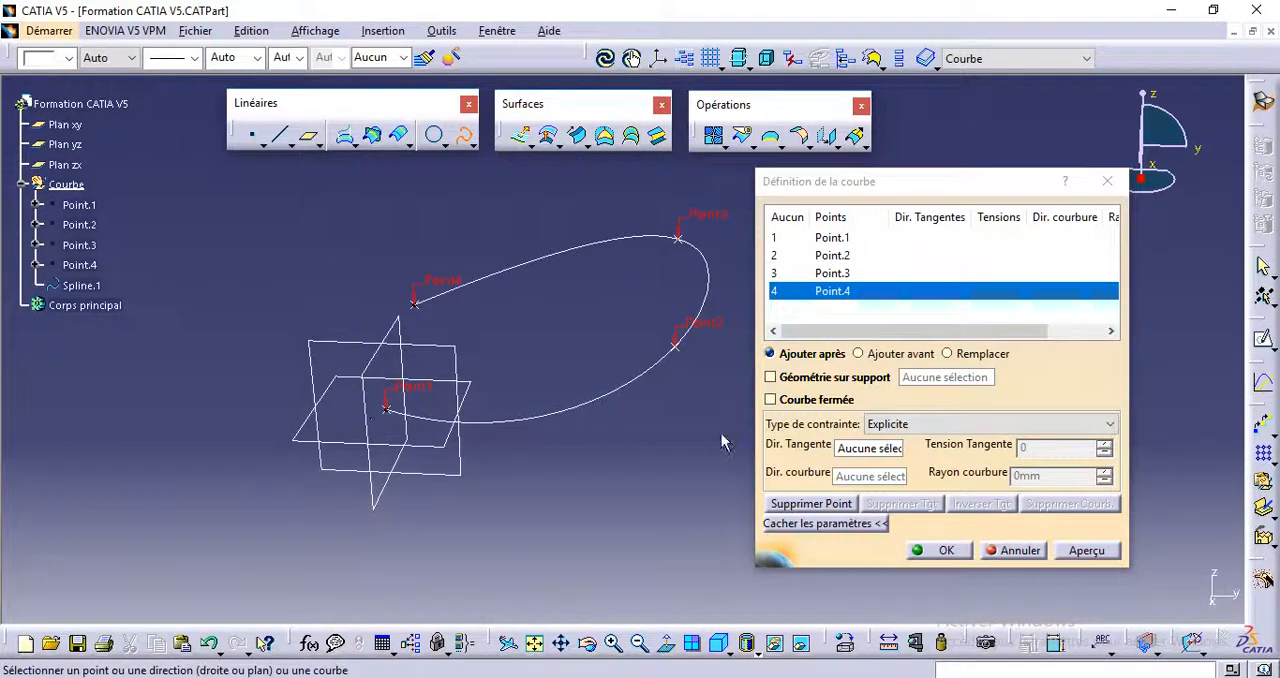
click(831, 238)
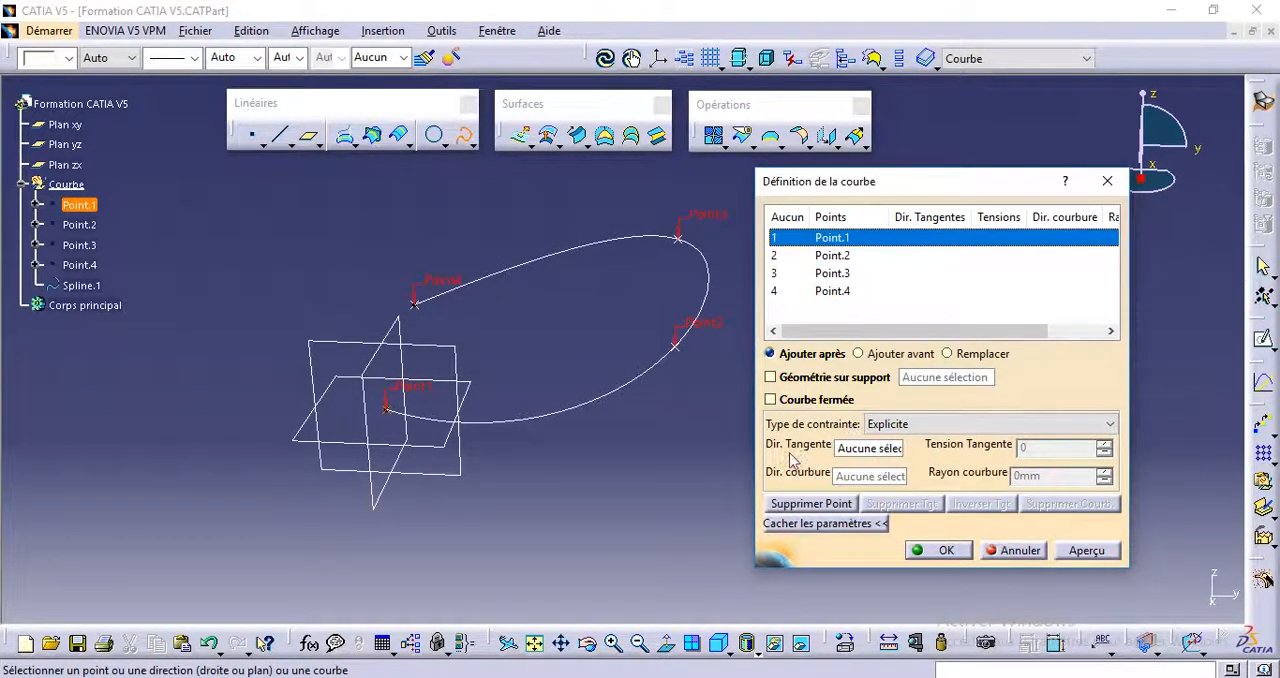
right_click(872, 452)
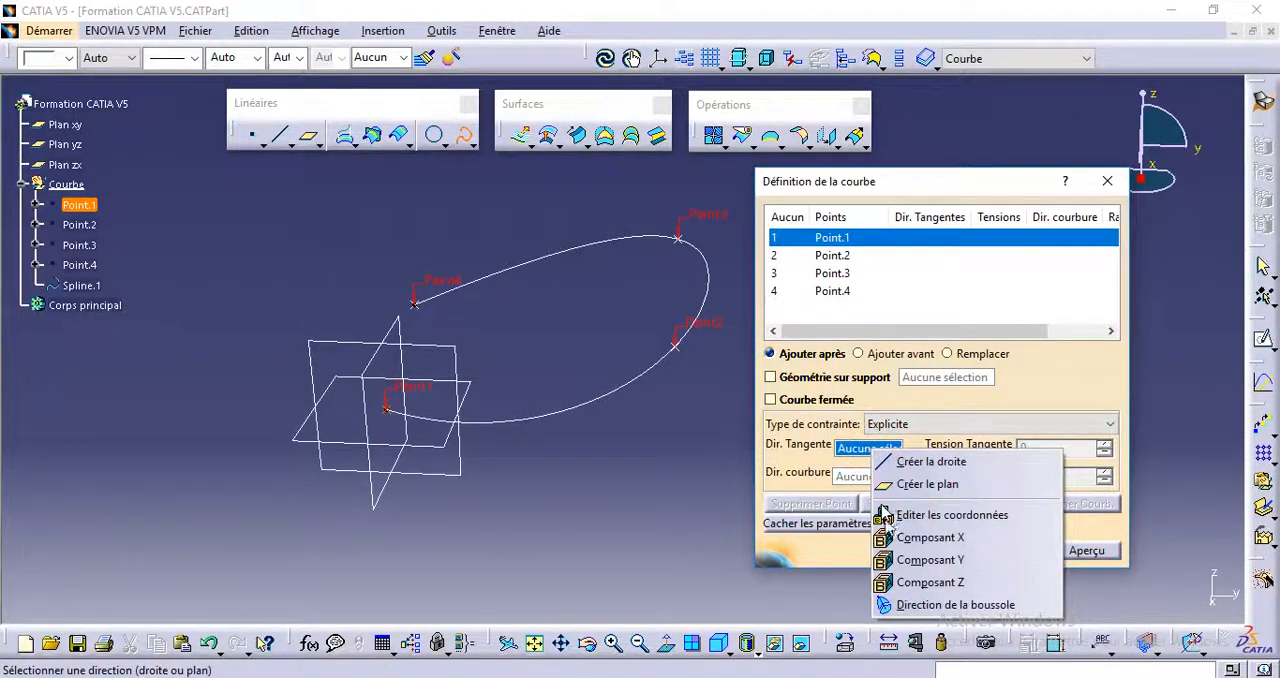
click(895, 559)
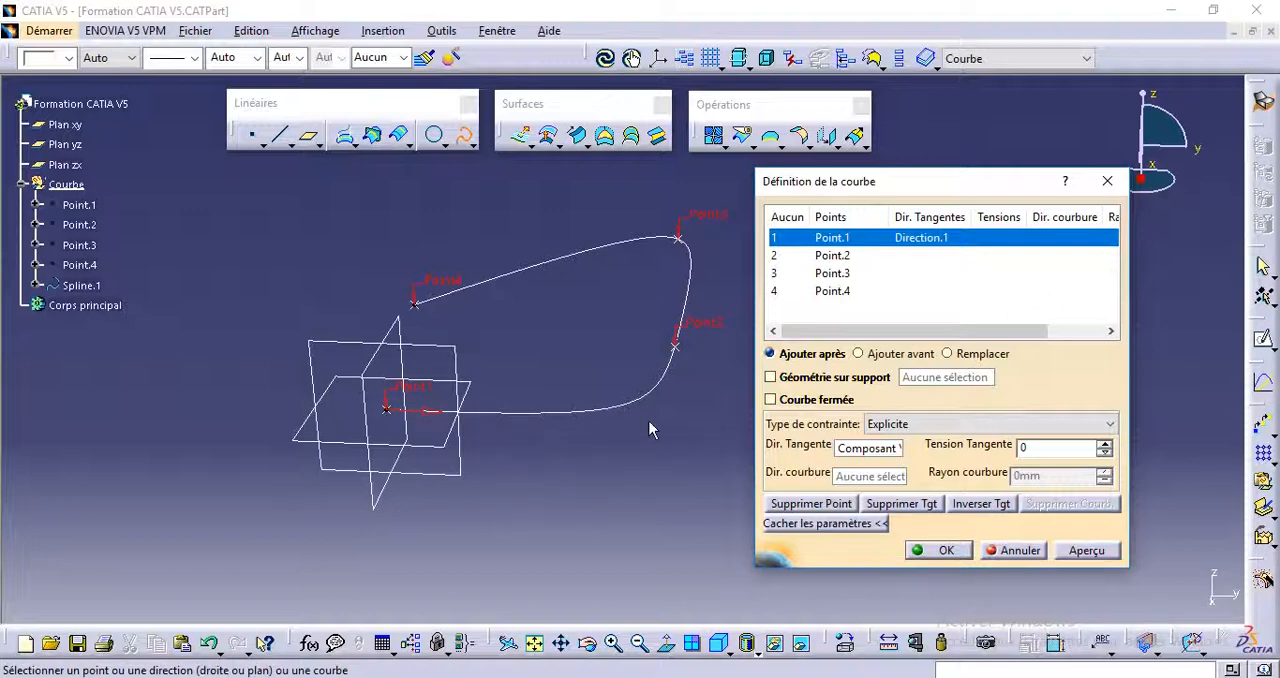
Step: Set the spline's tangent direction at Point.2 to the Z component (Composant Z)
middle_drag(530, 452, 471, 486)
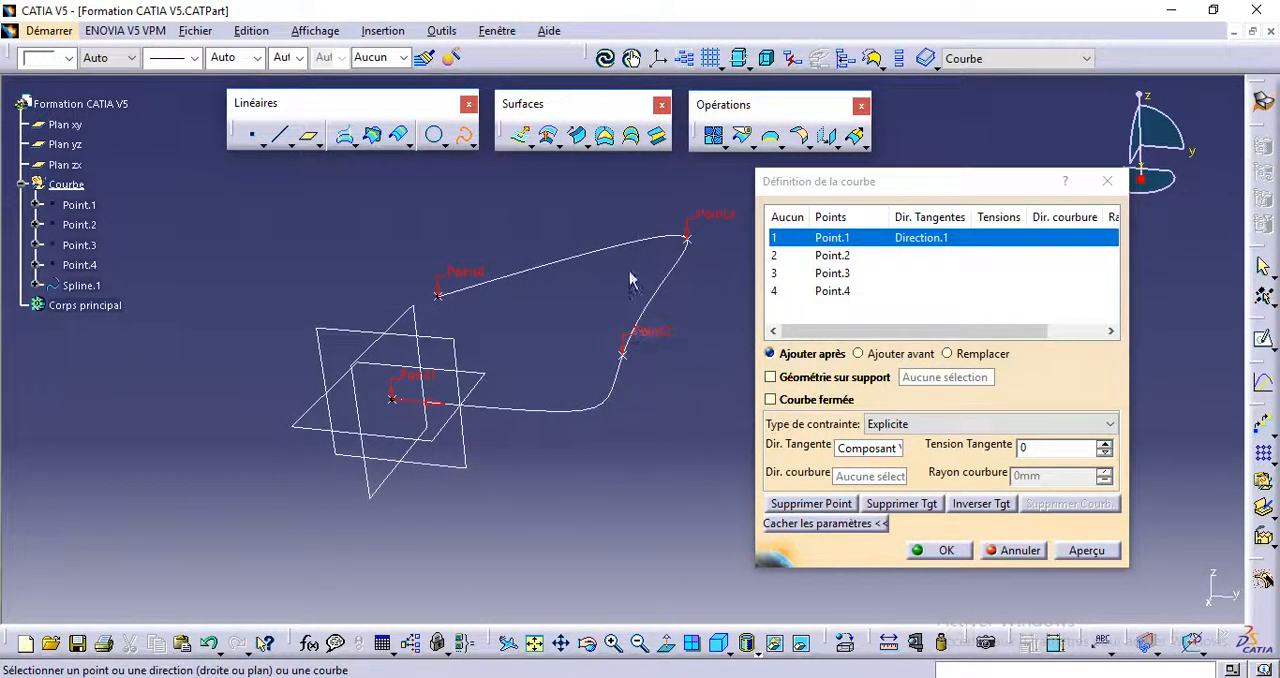
middle_drag(647, 398, 565, 408)
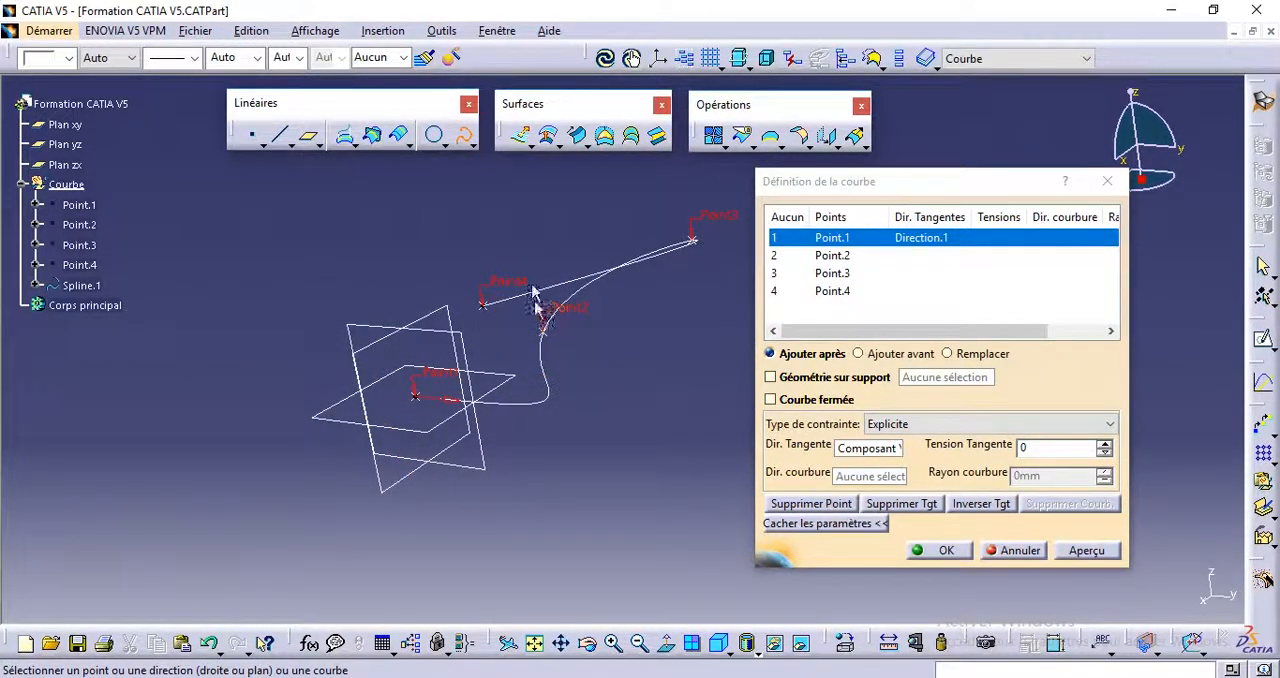
click(830, 255)
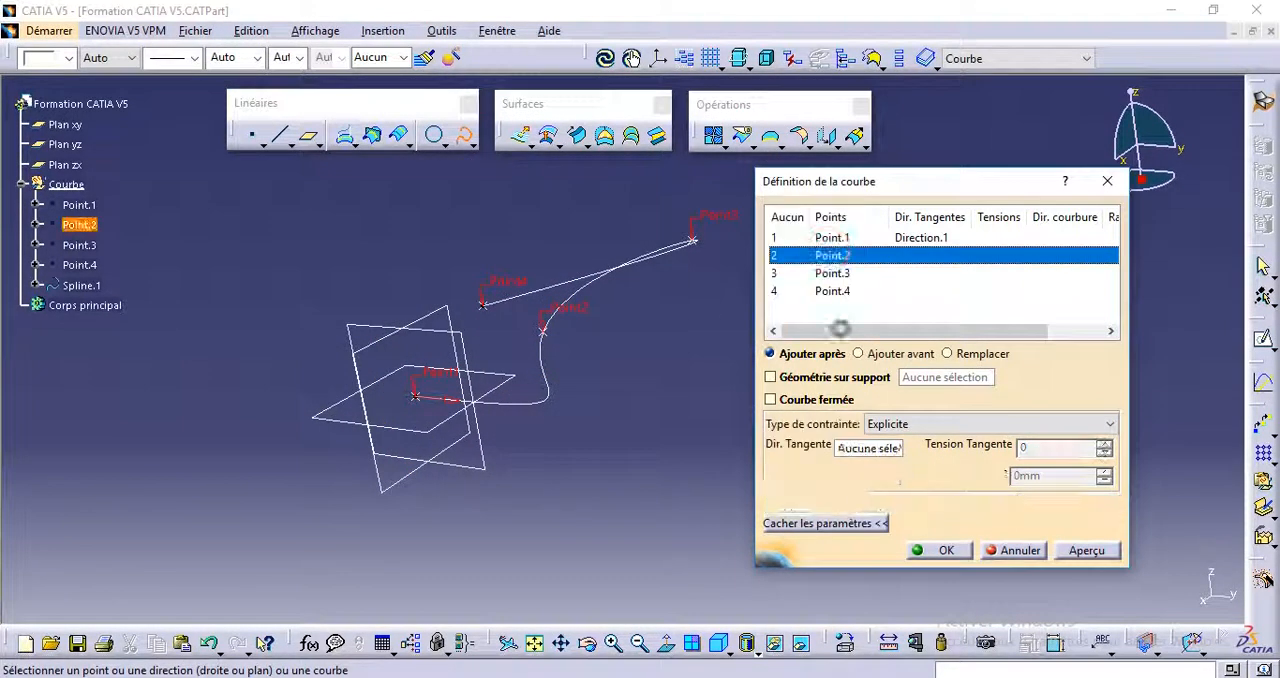
click(862, 449)
right_click(862, 449)
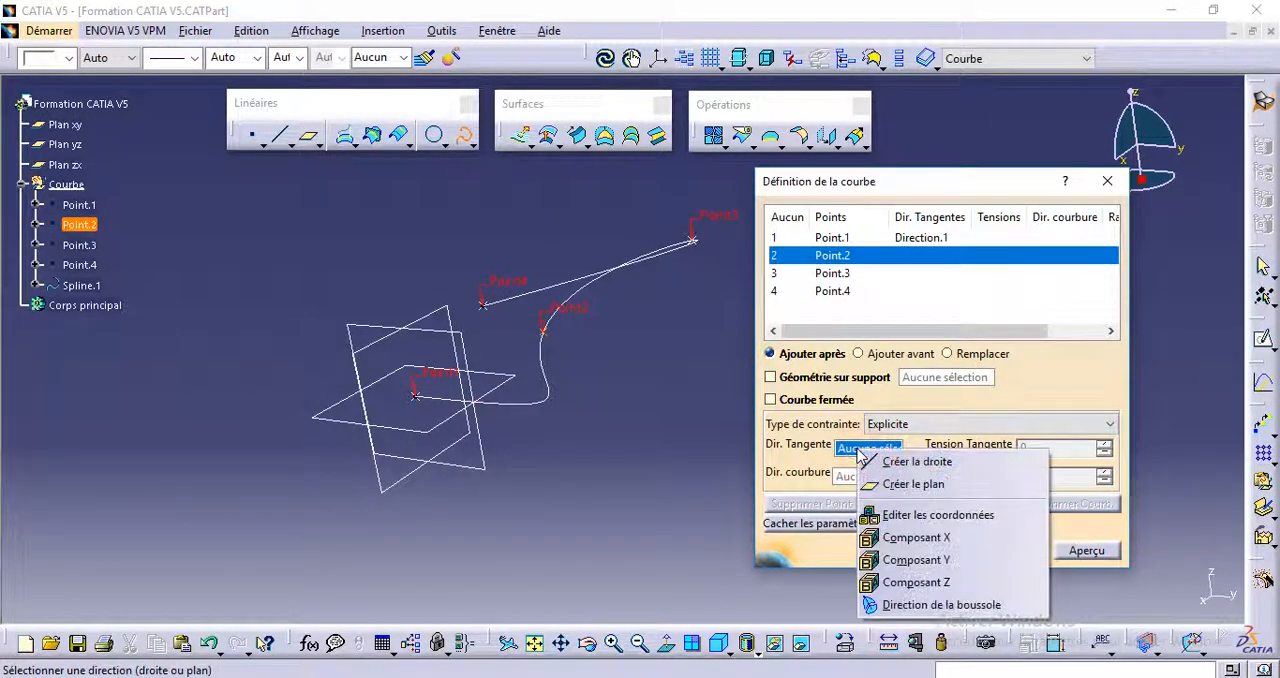
click(898, 584)
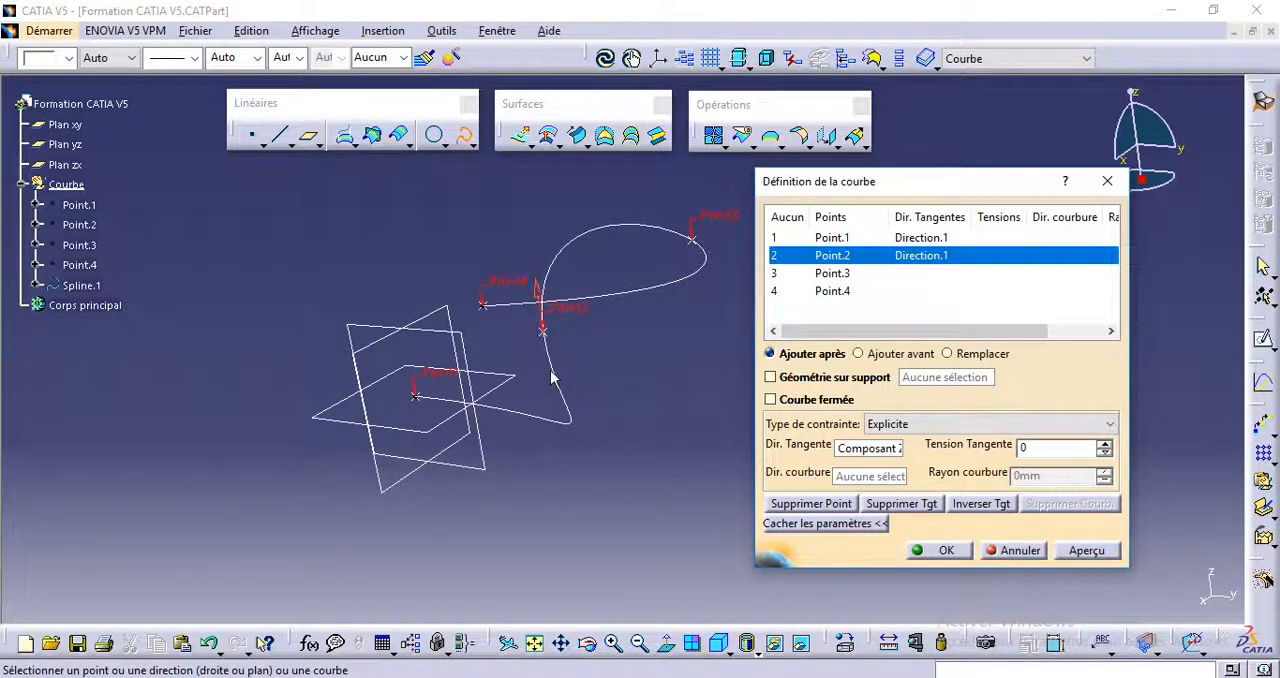
Step: Try raising the tangent tension at Point.2 up to 0,9, and bring it back down to 0
middle_drag(500, 266, 560, 403)
middle_drag(546, 291, 457, 403)
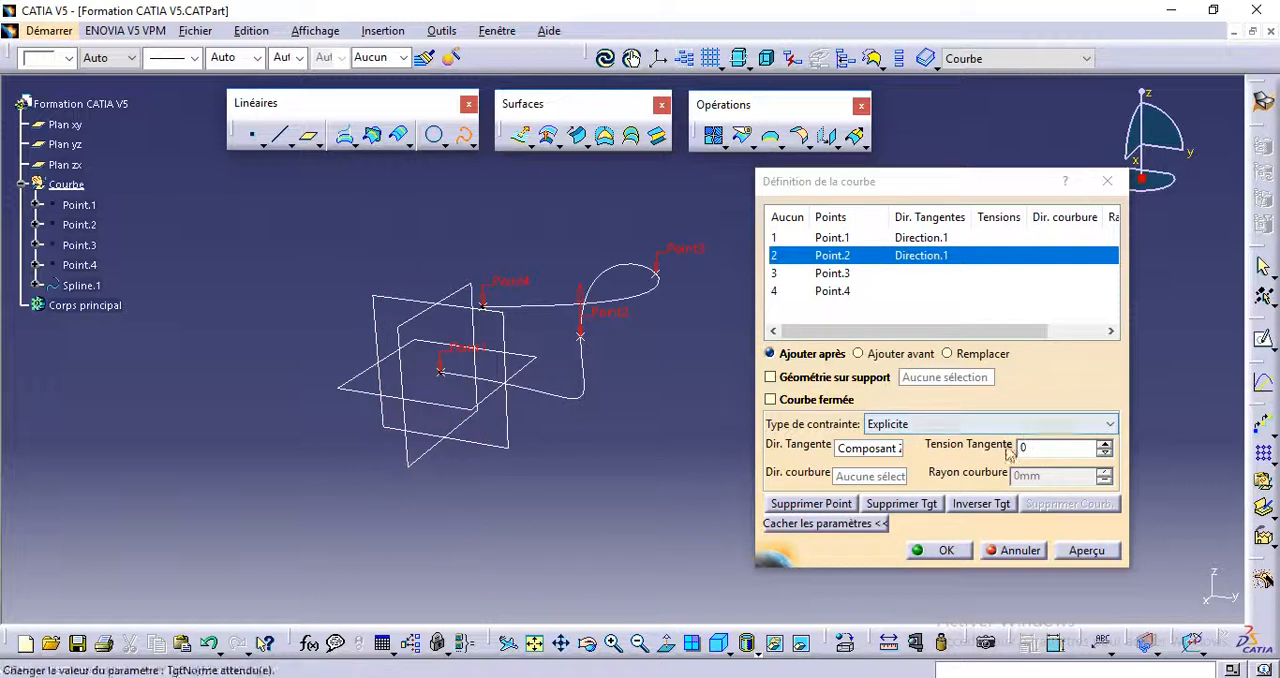
click(878, 450)
click(1104, 443)
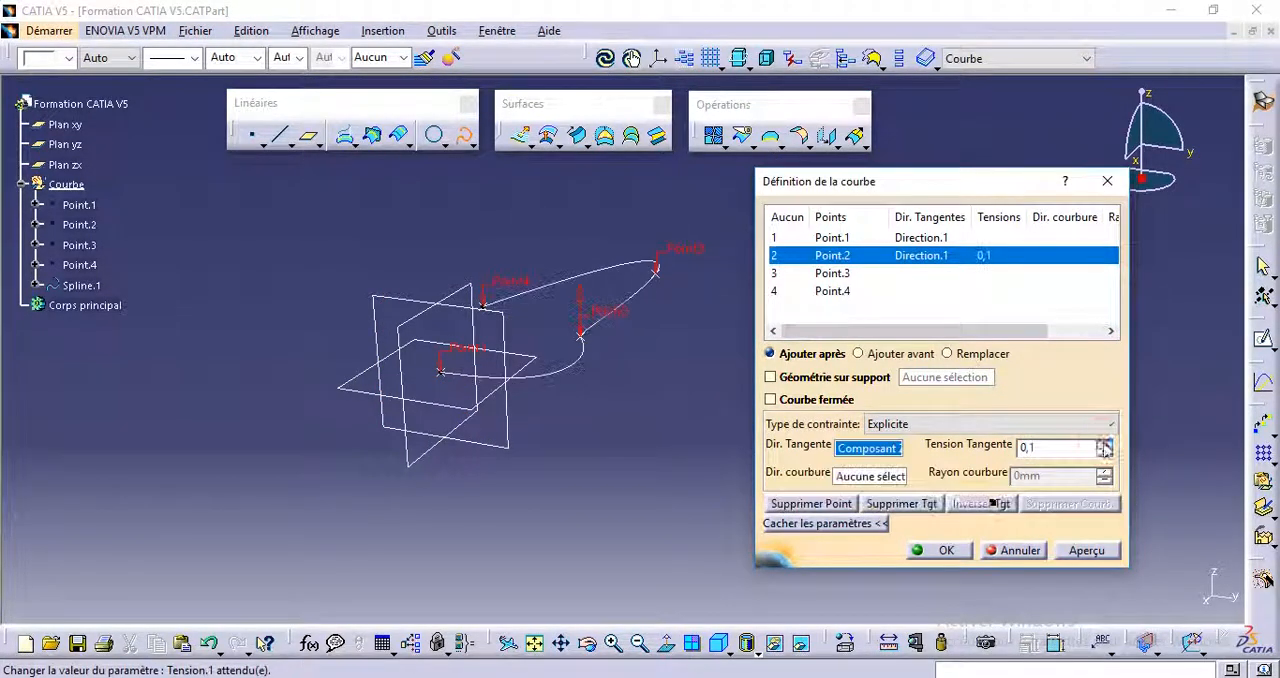
click(1104, 443)
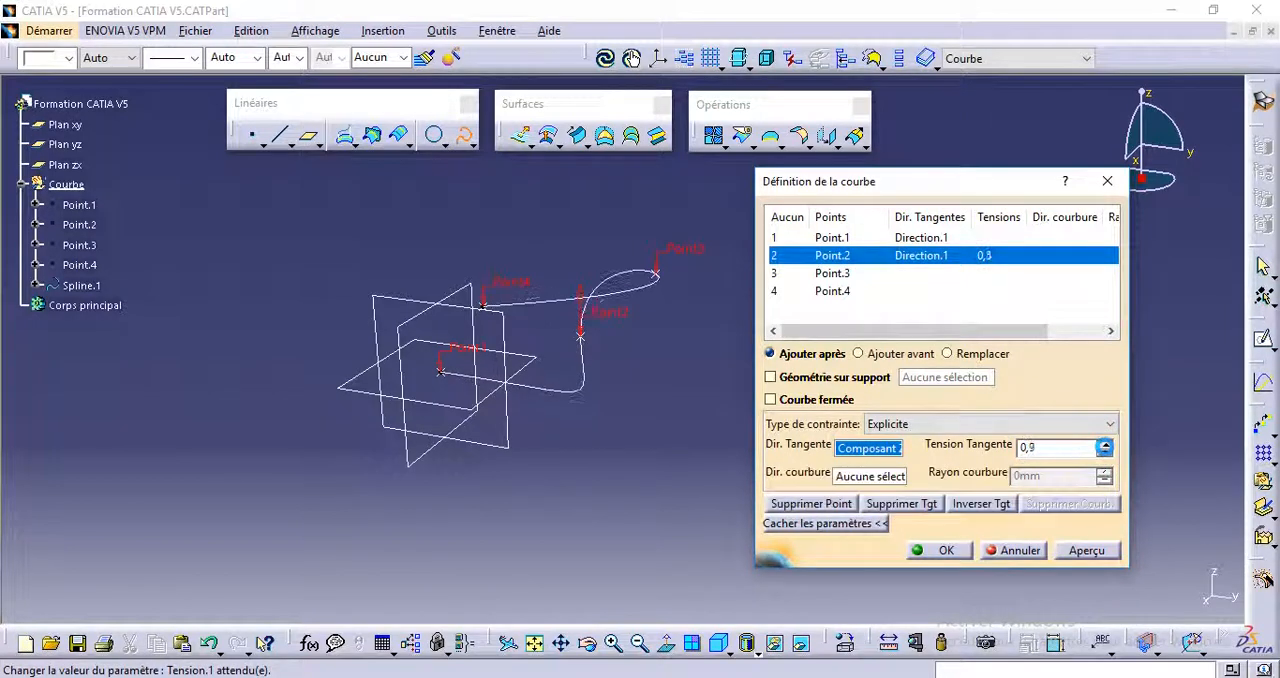
click(1104, 443)
click(1104, 443)
click(1104, 443)
click(1104, 451)
click(1104, 451)
click(1104, 451)
click(1104, 451)
click(1104, 451)
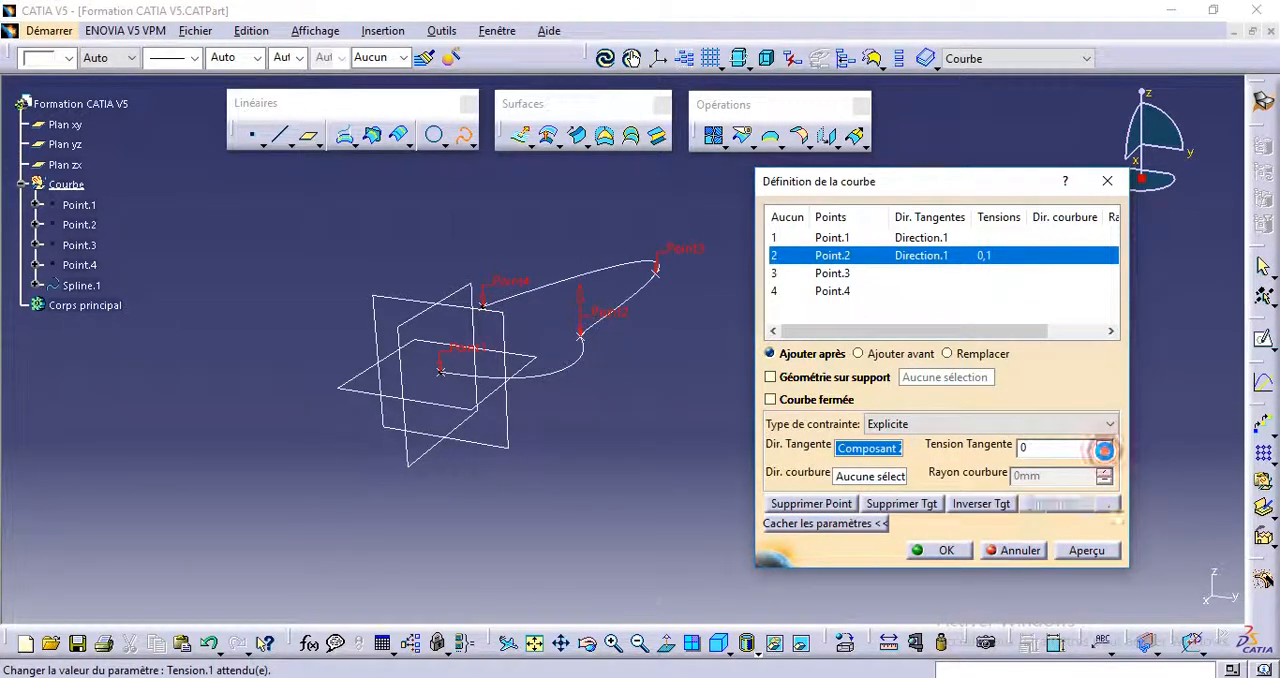
click(1205, 394)
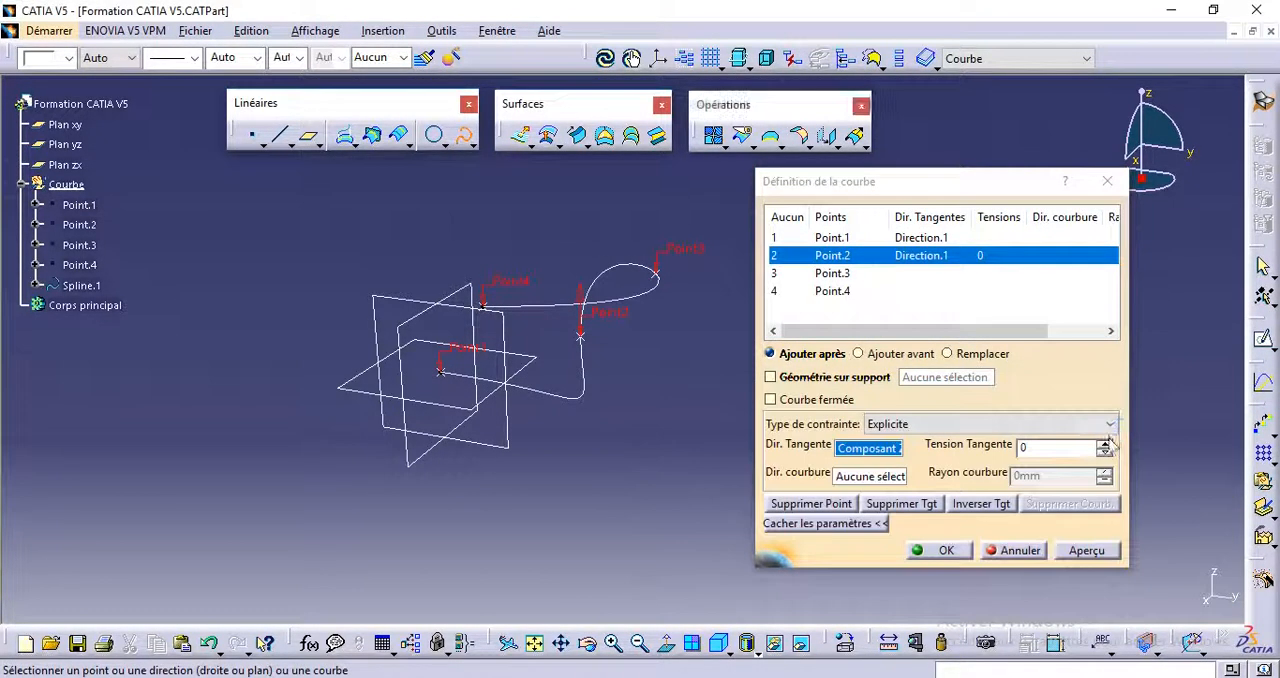
Step: Set the tangent tension (Tension Tangente) at Point.2 to 0,5
click(1105, 443)
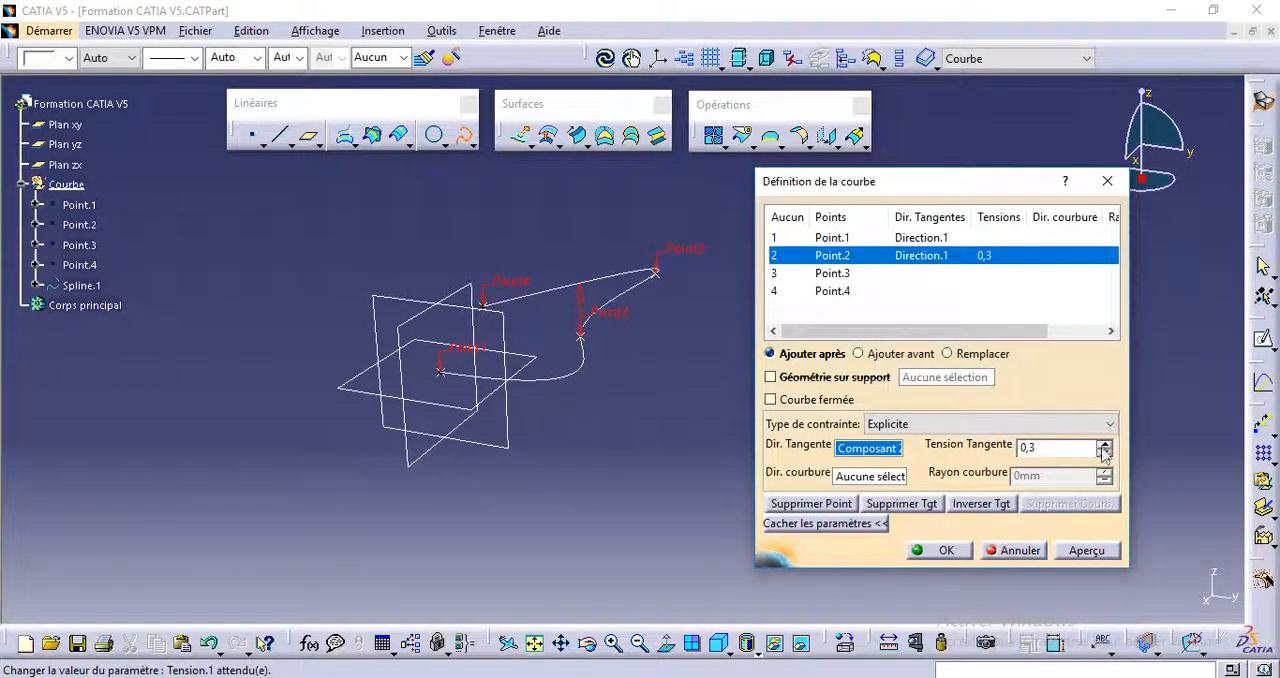
click(1105, 443)
click(1105, 443)
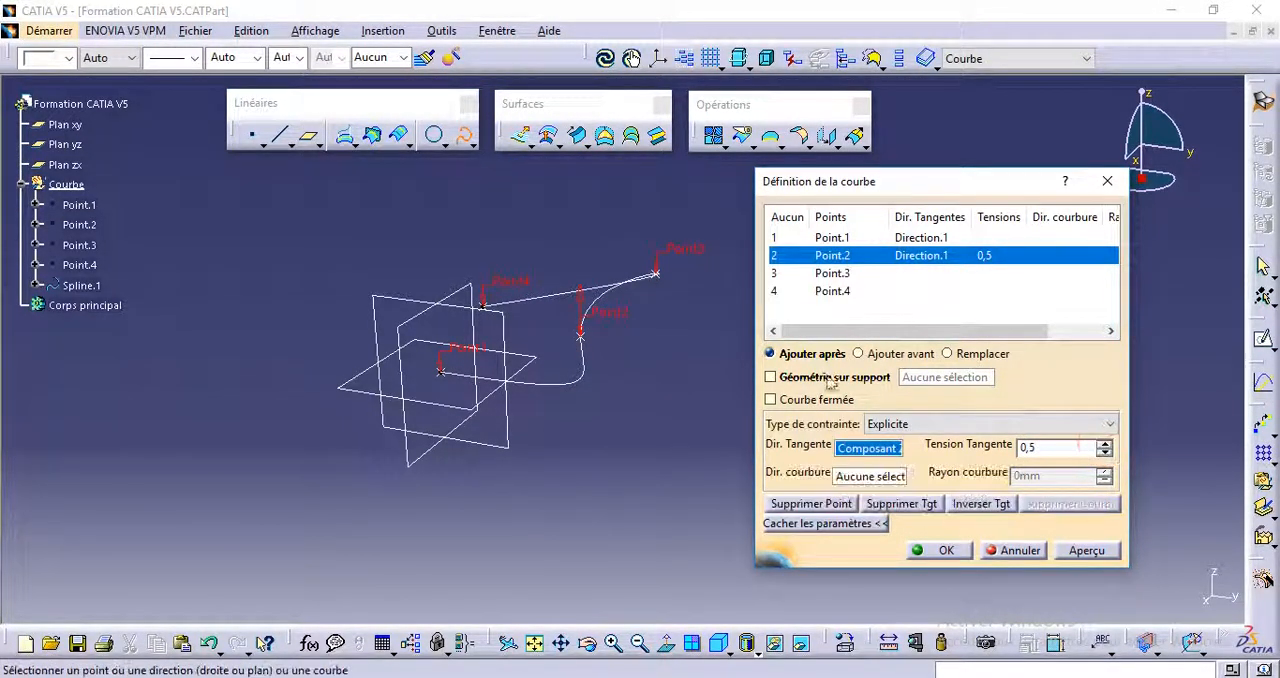
click(540, 377)
middle_drag(489, 382, 670, 422)
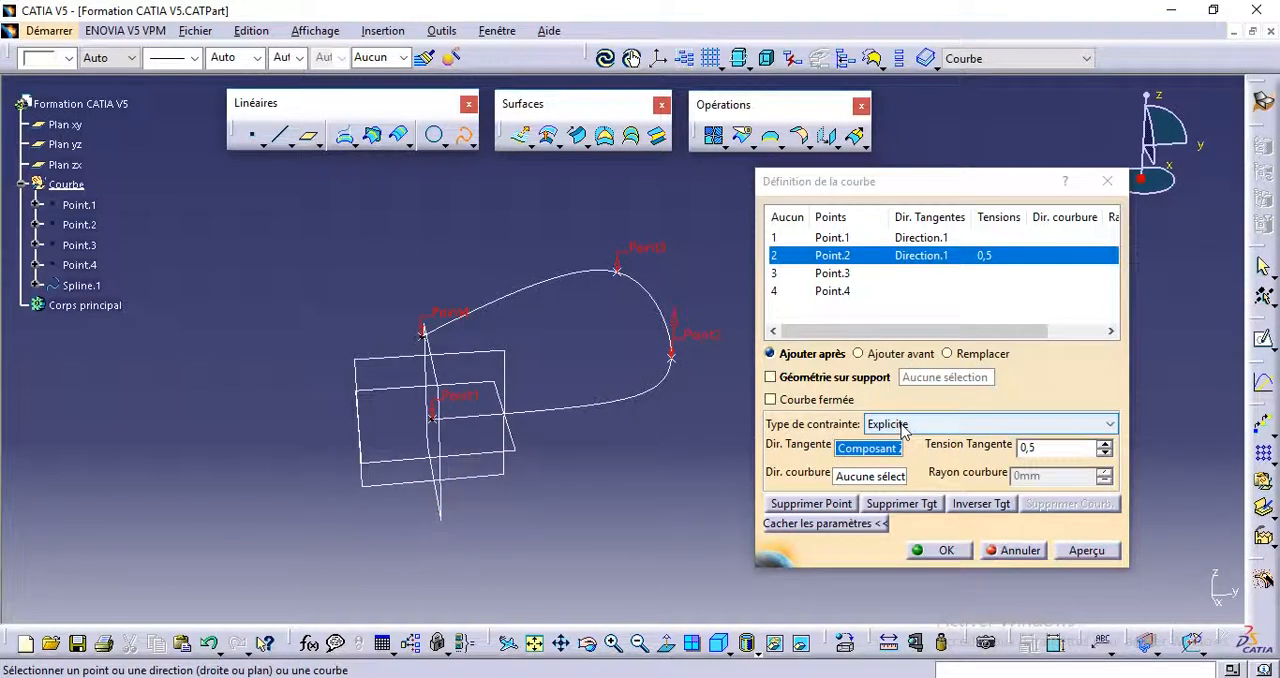
click(855, 476)
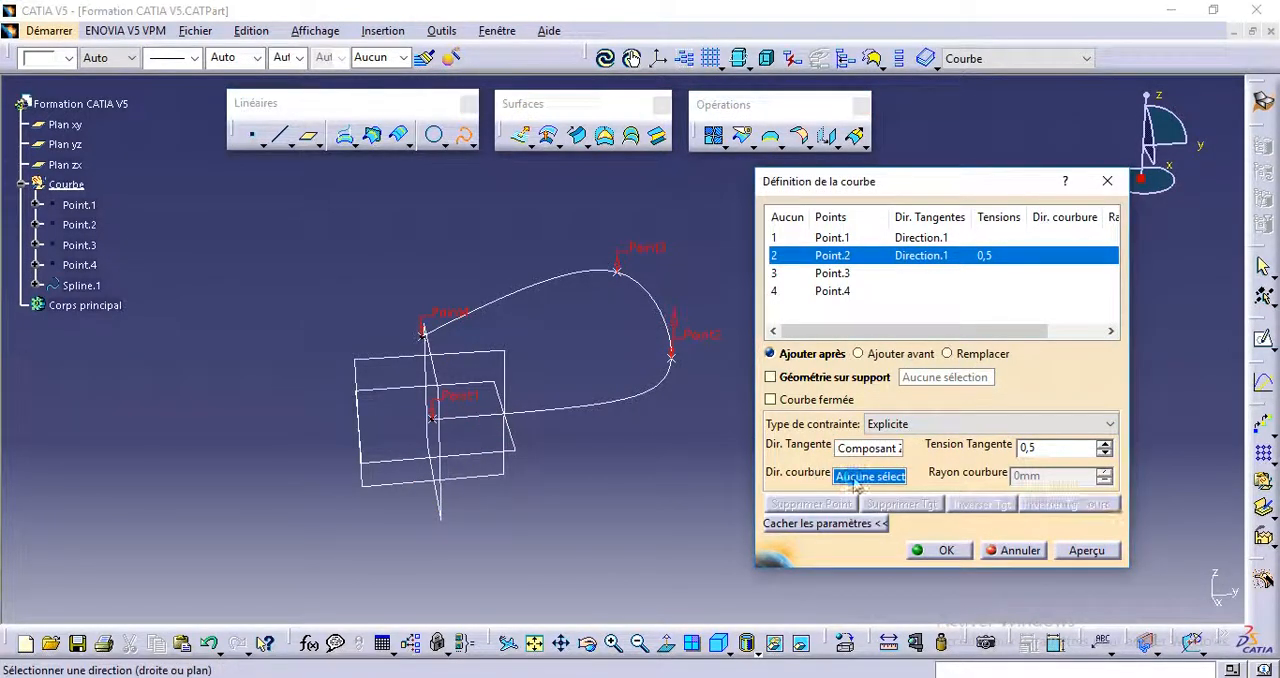
mouse_move(486, 434)
middle_down()
mouse_move(471, 434)
mouse_move(486, 451)
middle_up()
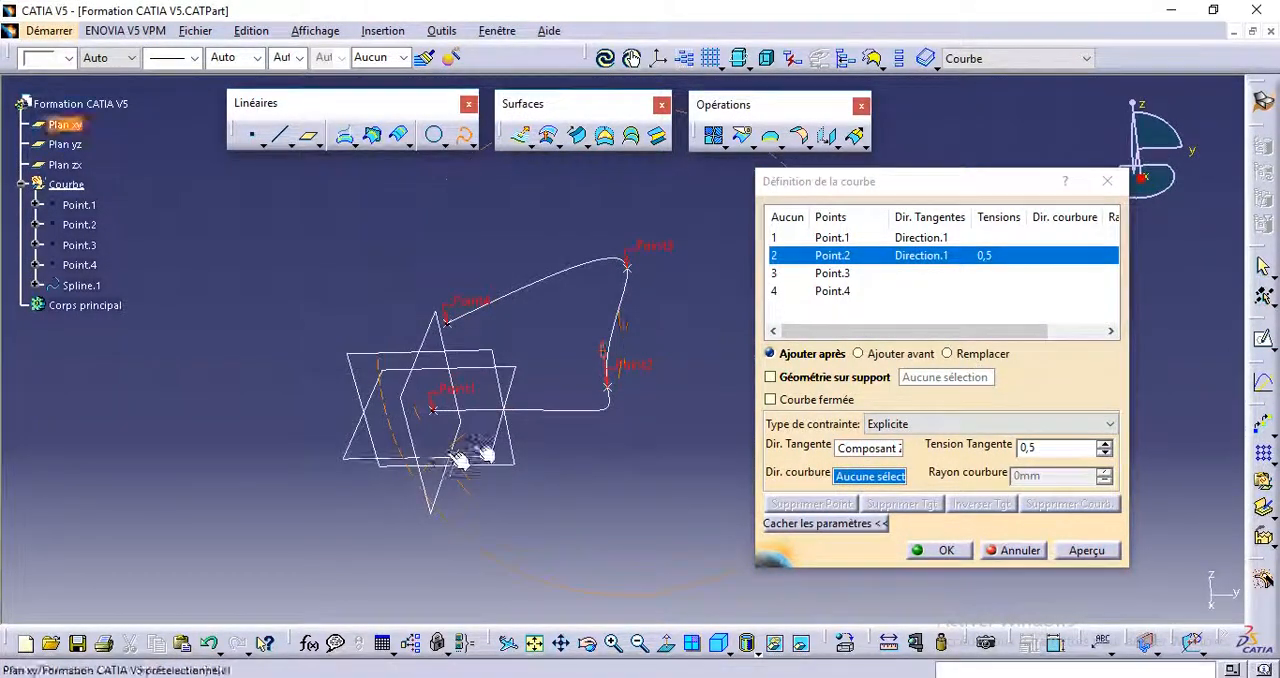
click(897, 272)
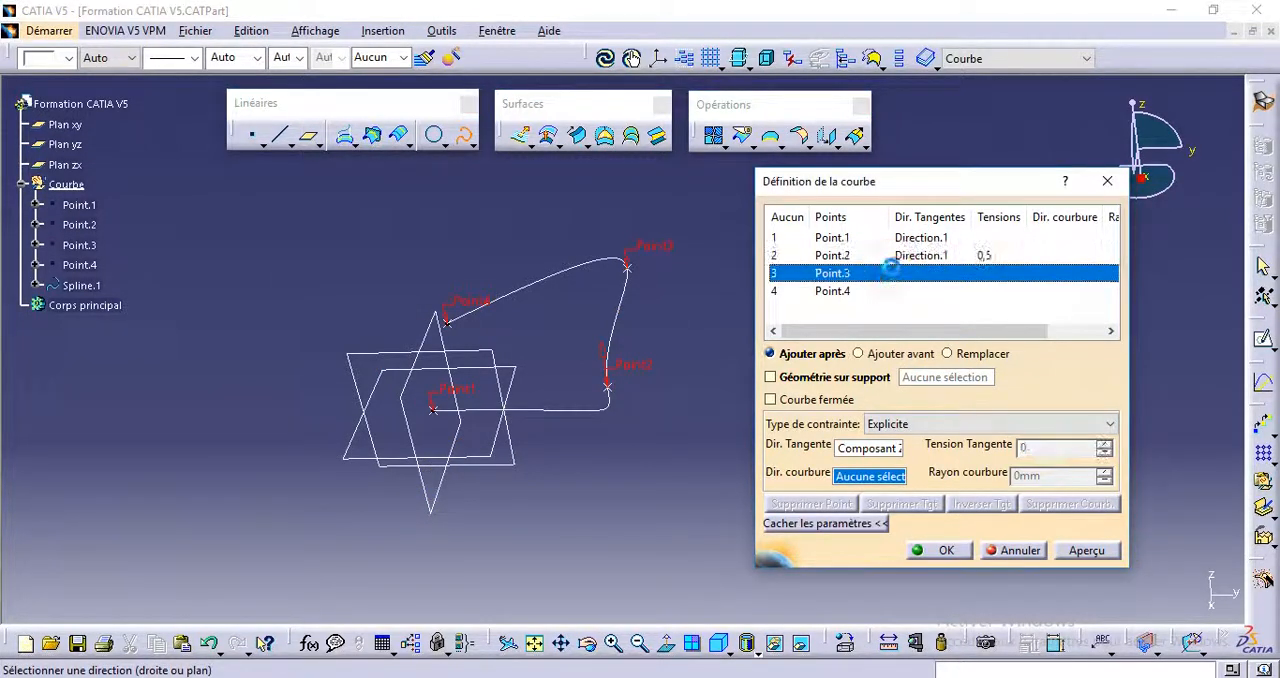
middle_drag(449, 466, 470, 466)
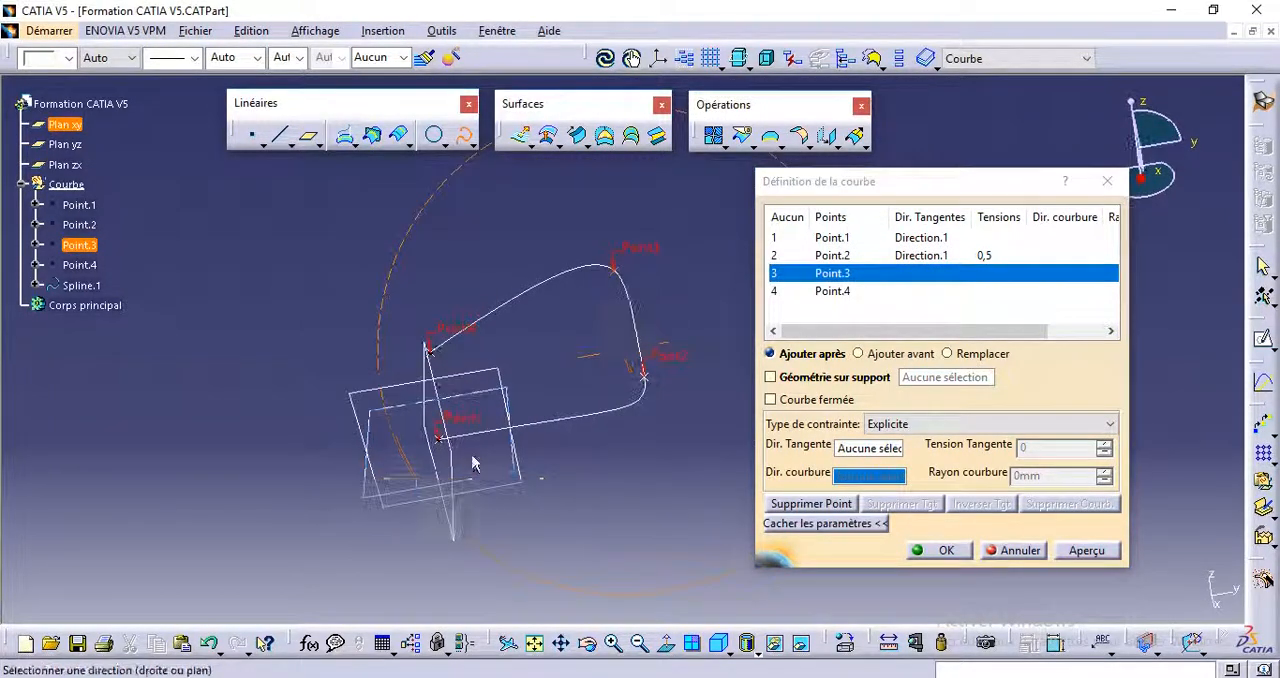
click(840, 478)
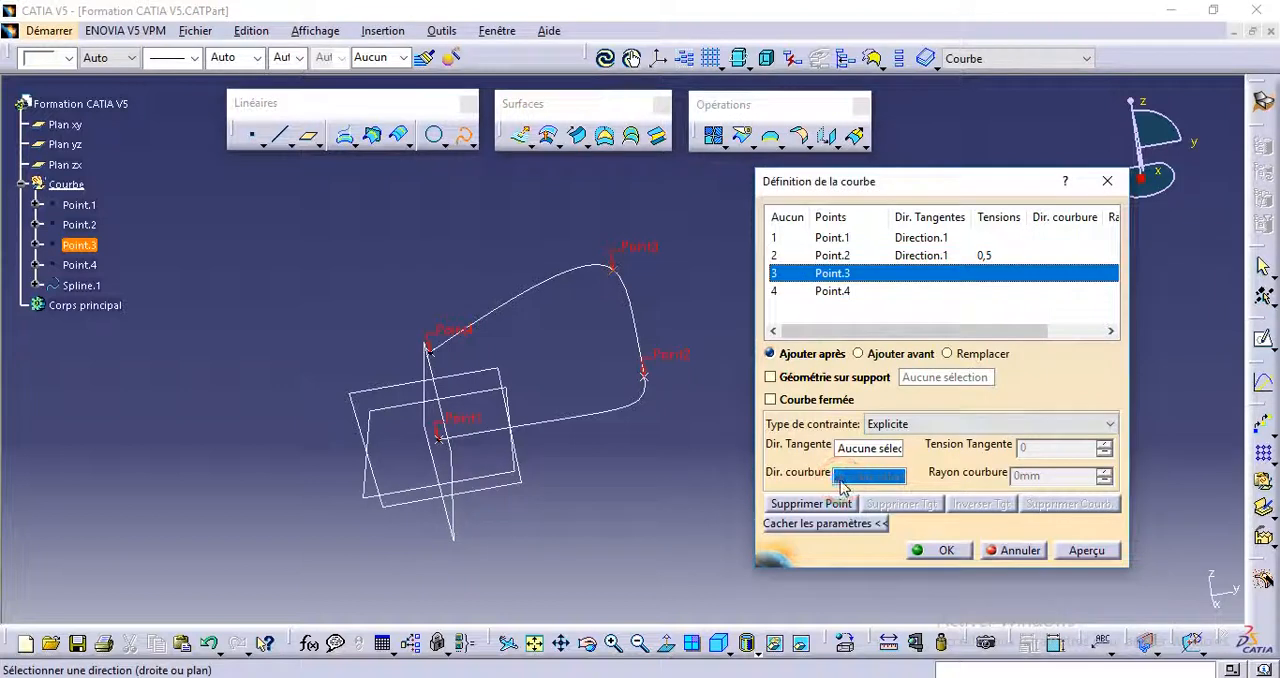
click(870, 446)
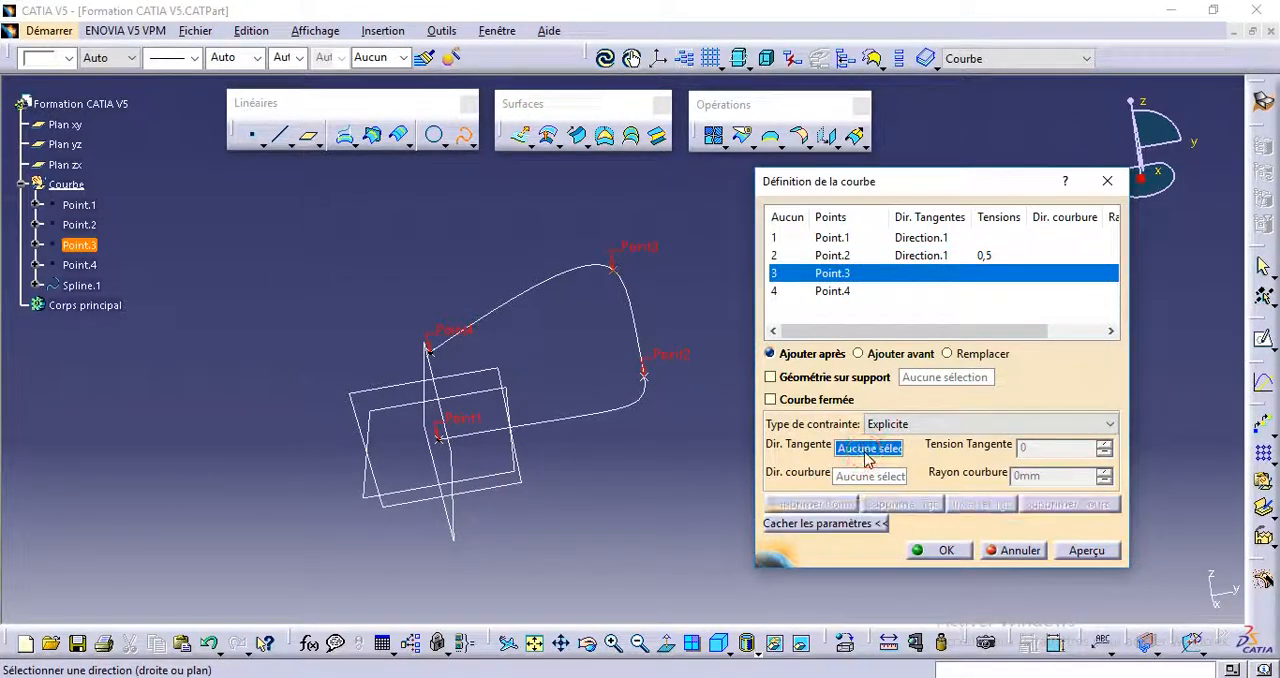
Step: Set the curvature direction (Dir. courbure) at Point.2 to the Z component (Composant Z)
click(876, 255)
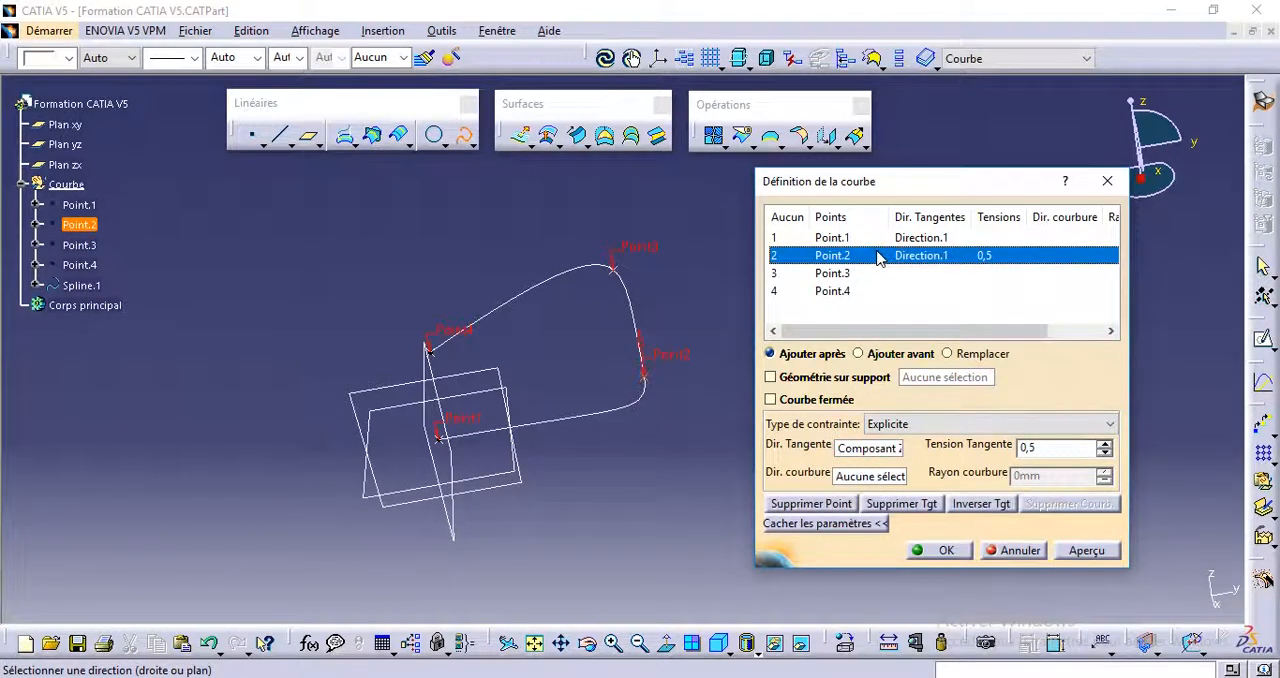
click(855, 480)
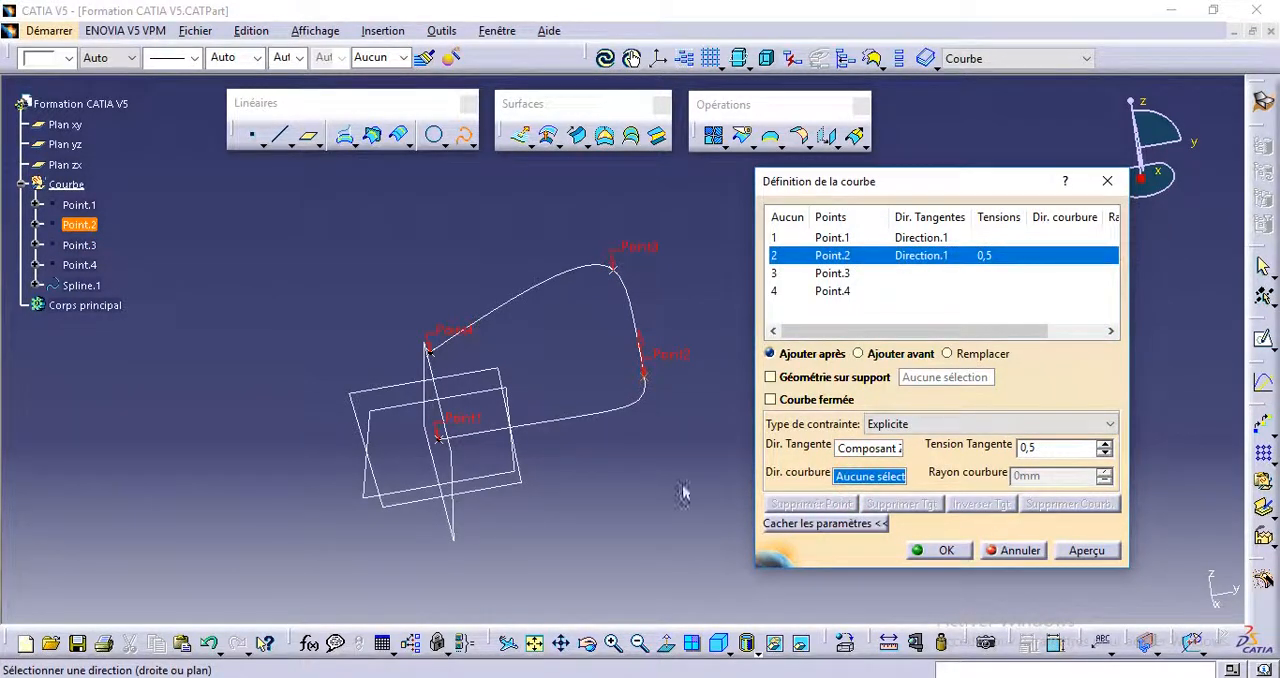
middle_drag(586, 449, 553, 397)
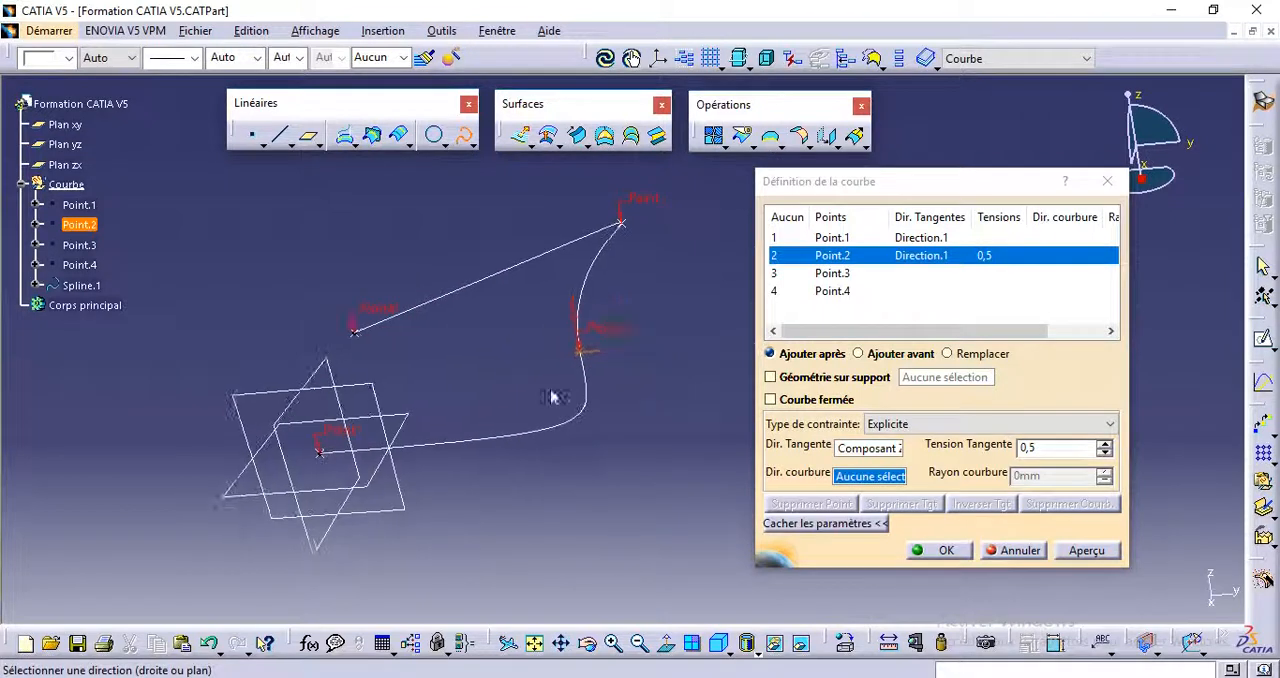
right_click(880, 477)
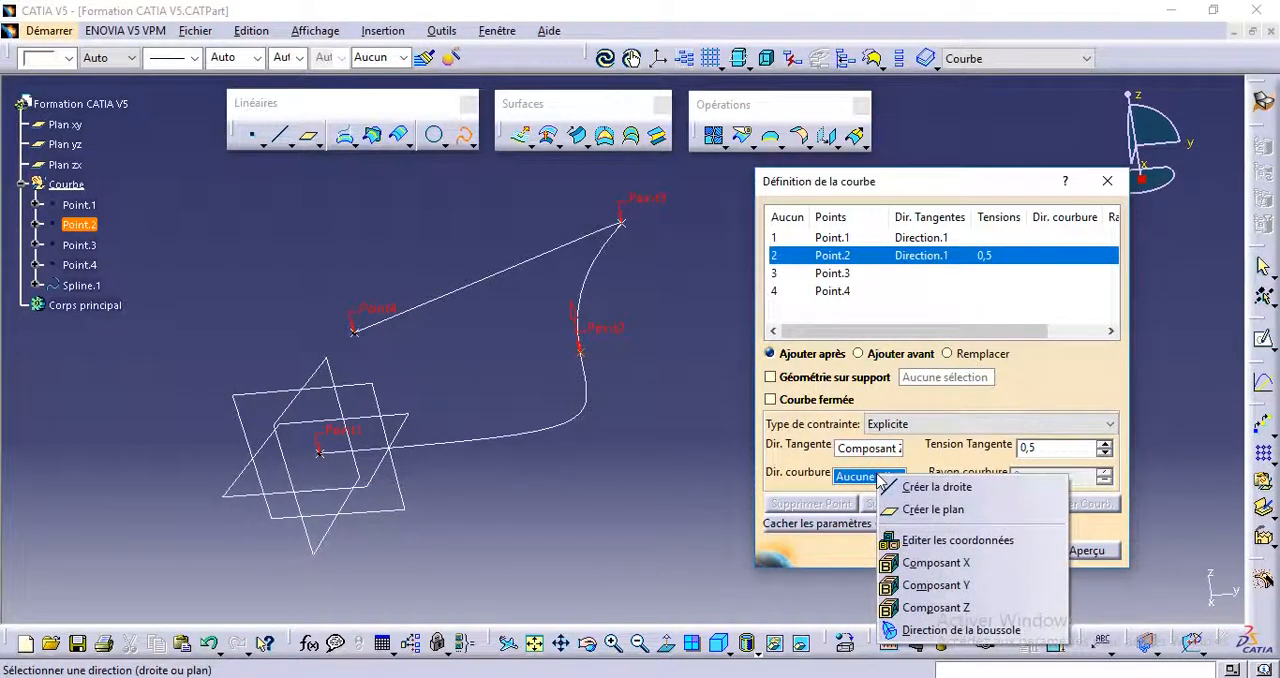
click(925, 607)
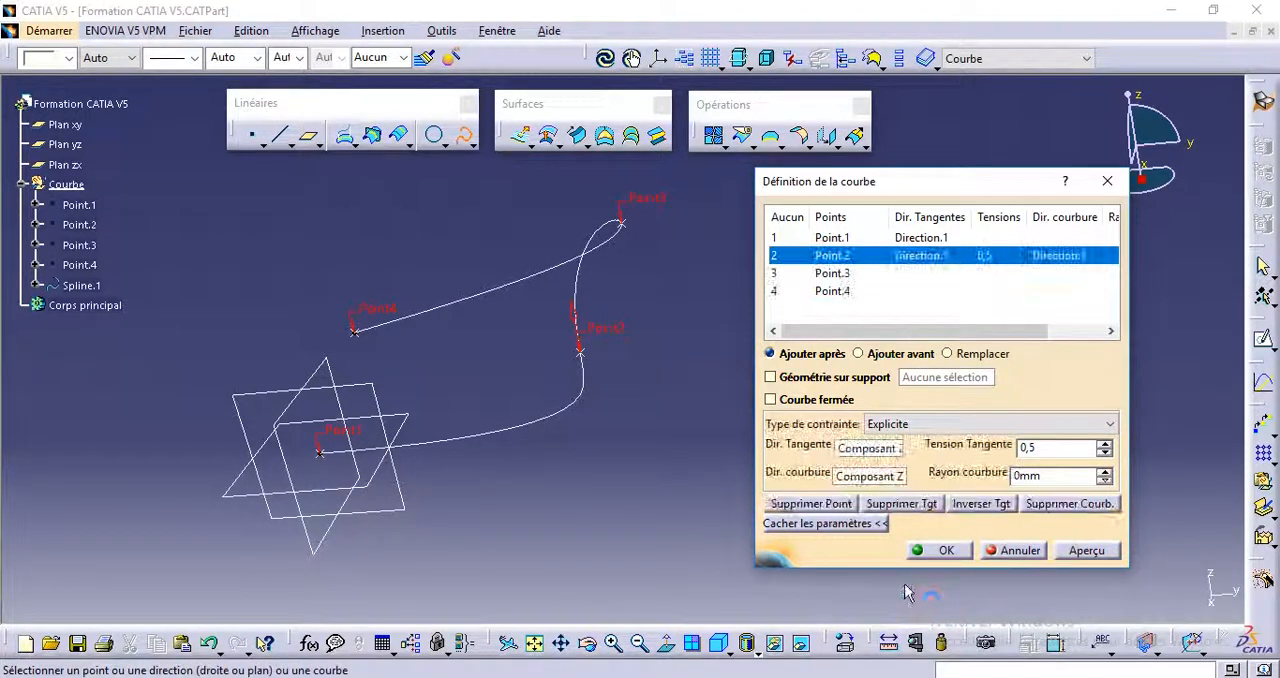
Step: Try curvature radii (Rayon courbure) of 50 mm and 1 mm at Point.2 and inspect the spline's shape
middle_drag(543, 437, 468, 421)
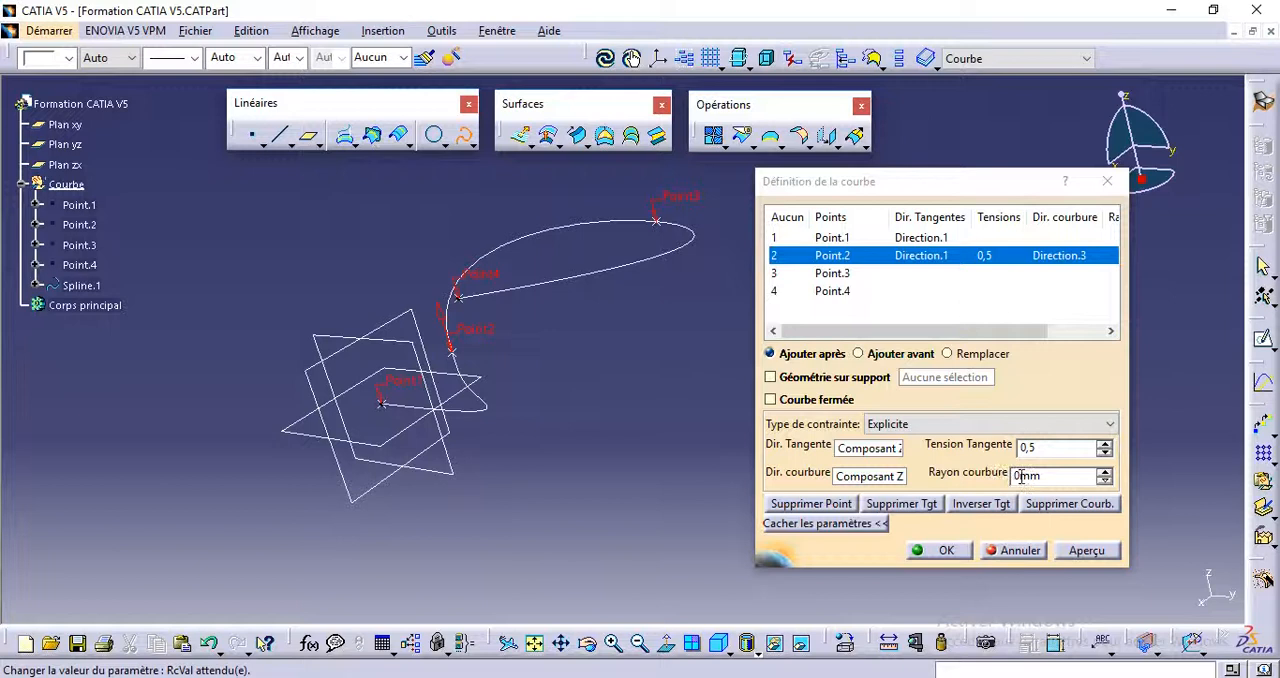
drag(1021, 477, 1010, 480)
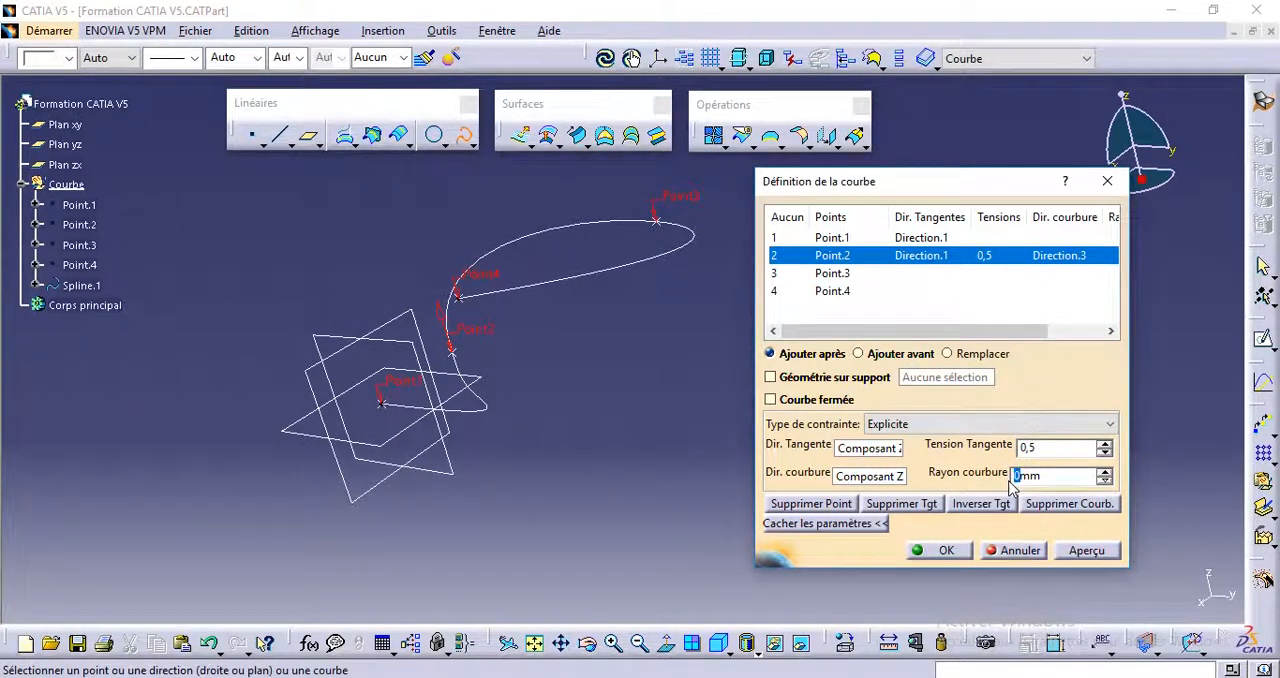
click(1041, 449)
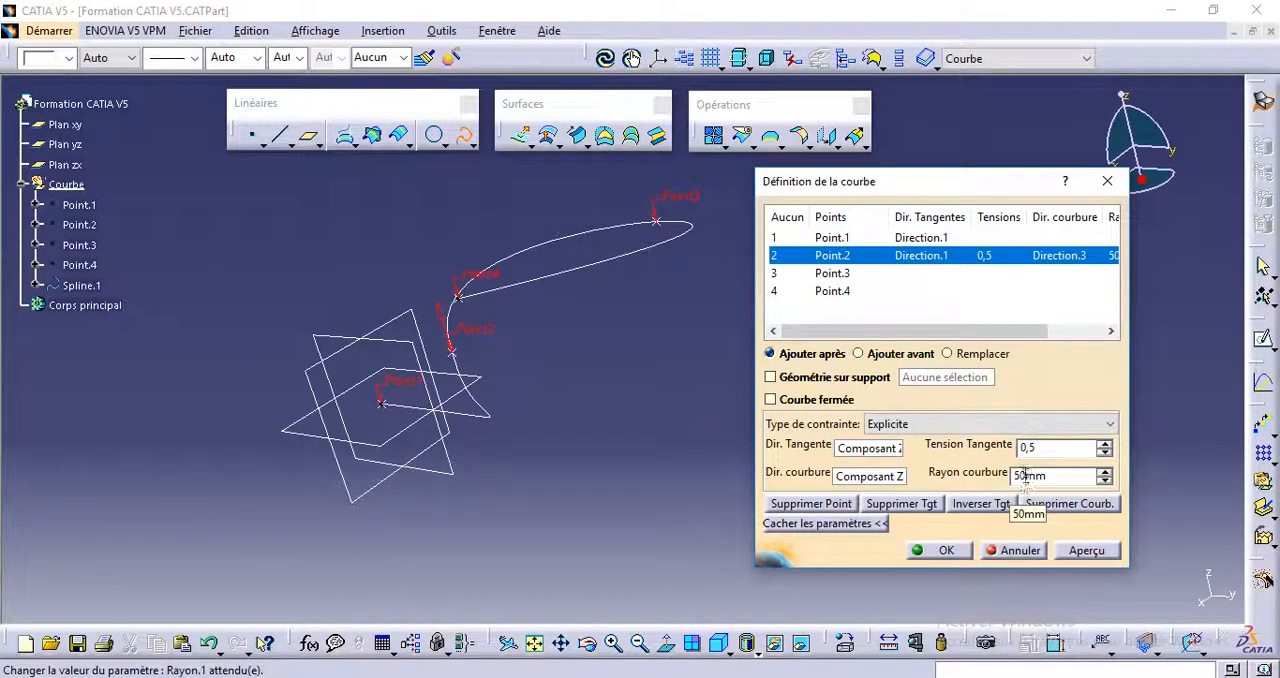
drag(1028, 480, 998, 481)
click(1023, 448)
middle_drag(474, 400, 463, 489)
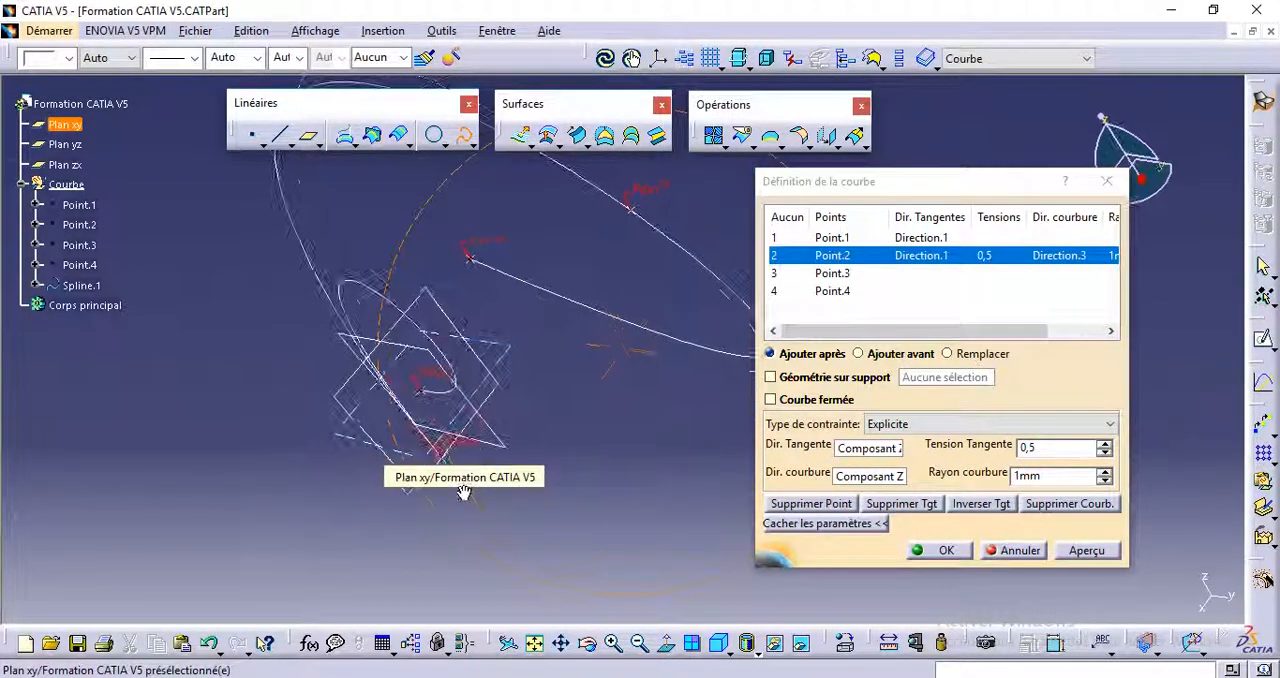
middle_drag(341, 296, 545, 557)
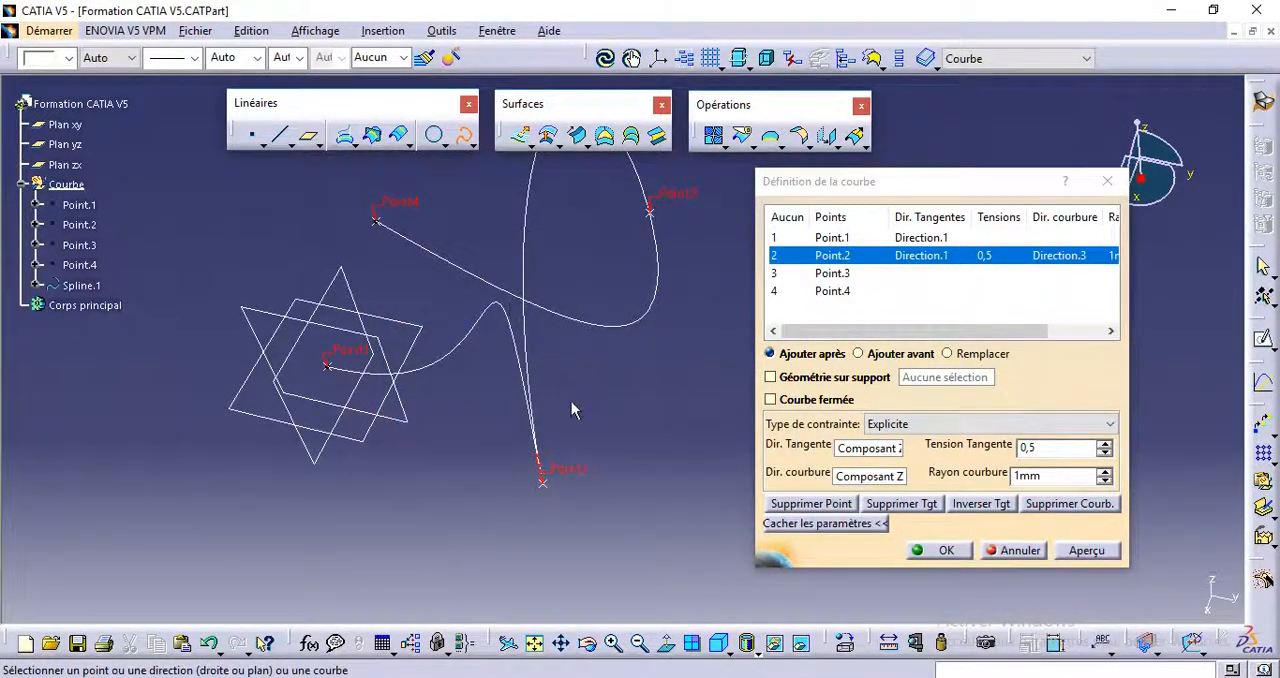
Step: Set the curvature radius (Rayon courbure) at Point.2 to 50 mm and preview the spline
click(1013, 476)
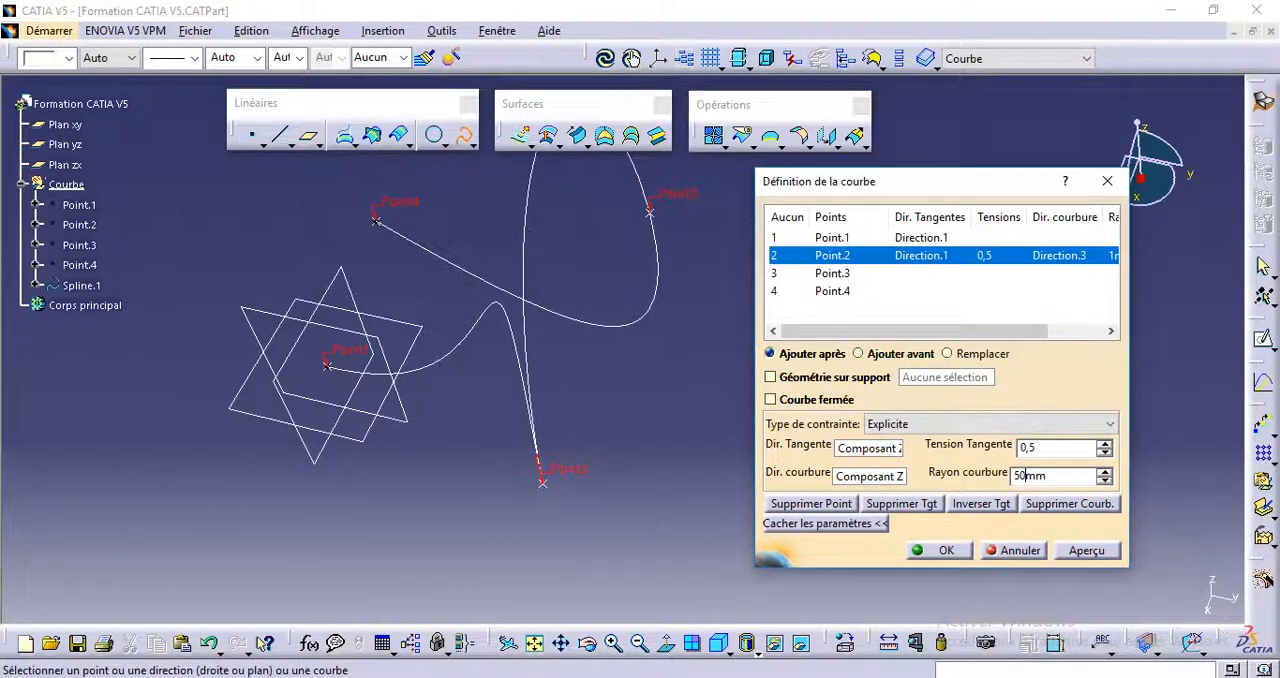
click(1086, 550)
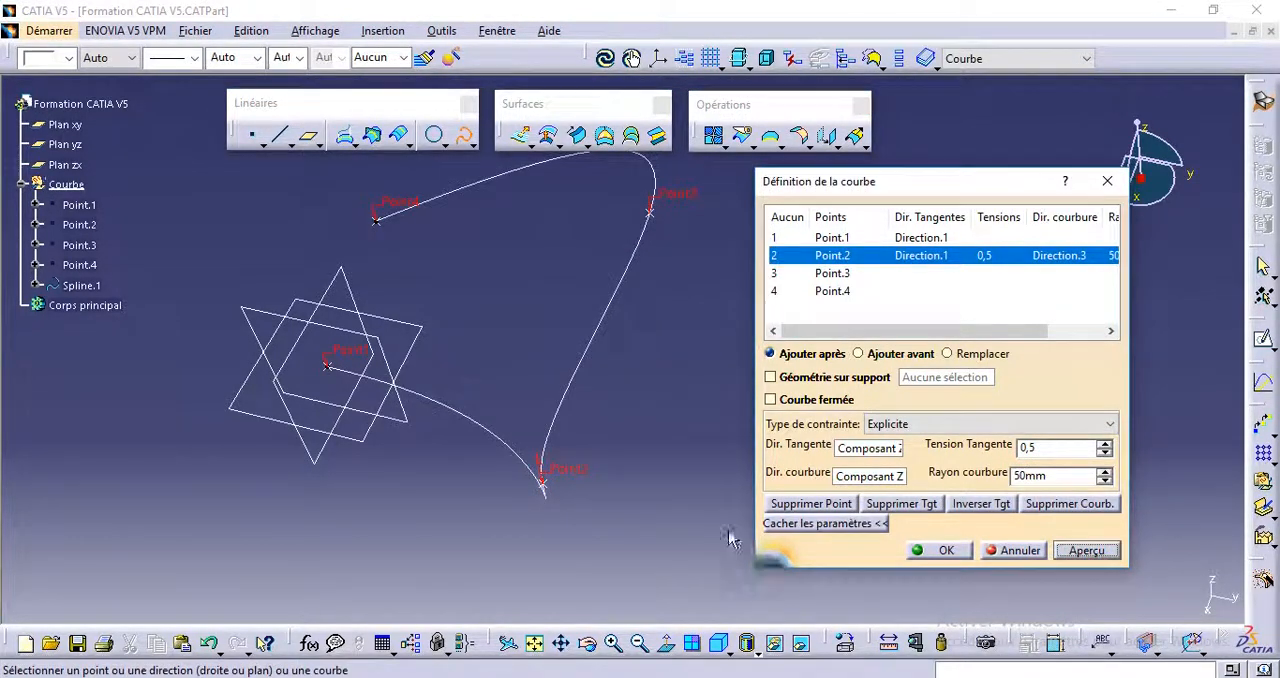
middle_drag(470, 300, 464, 343)
Step: Set the spline's tangent direction (Dir. Tangente) at Point.3 to the Y component (Composant Y)
click(840, 273)
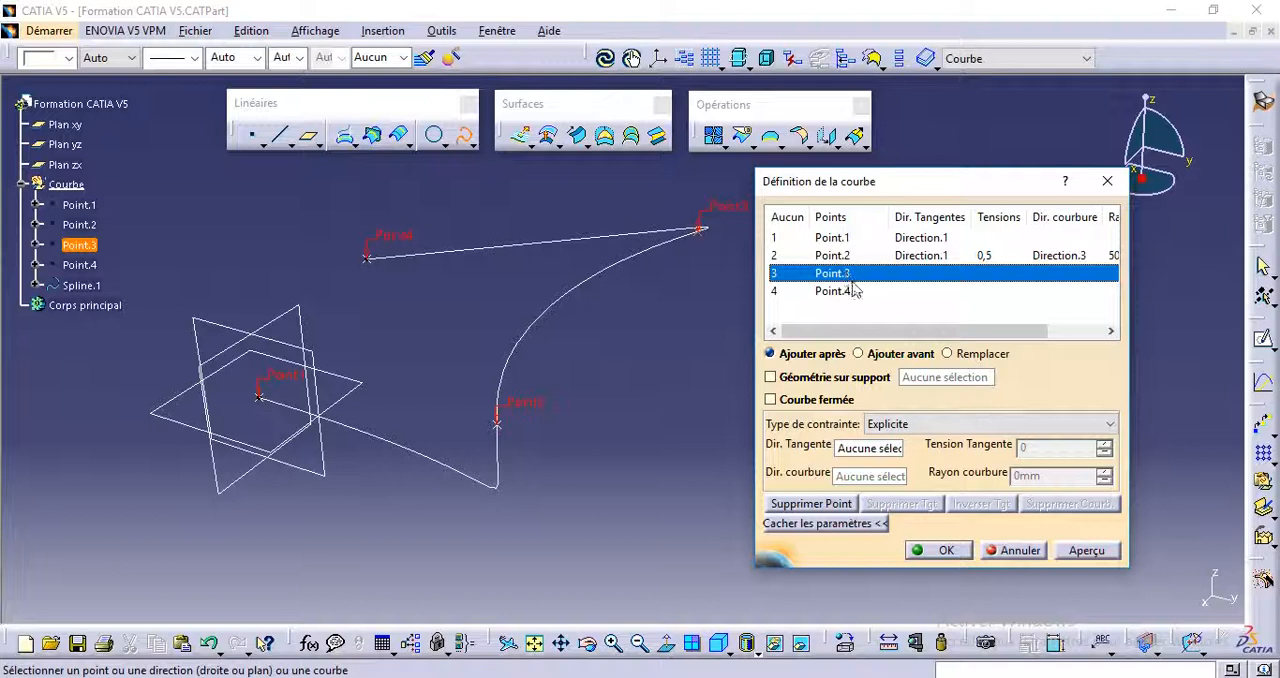
click(867, 453)
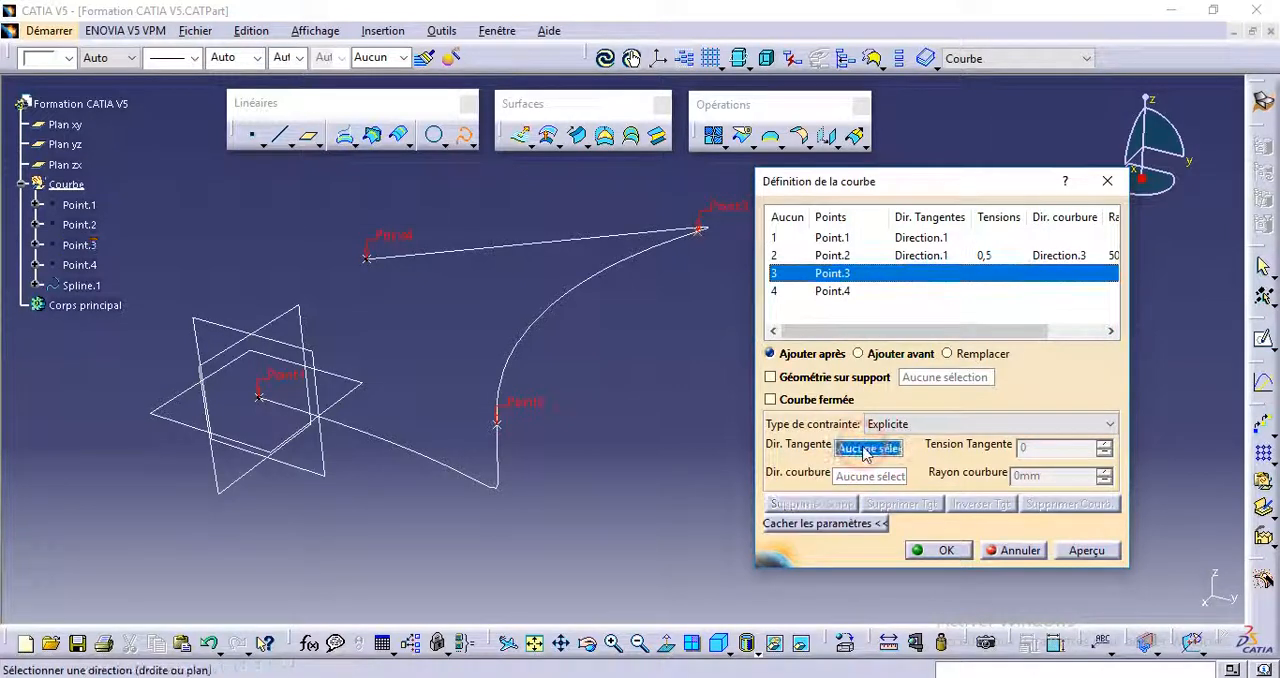
right_click(866, 452)
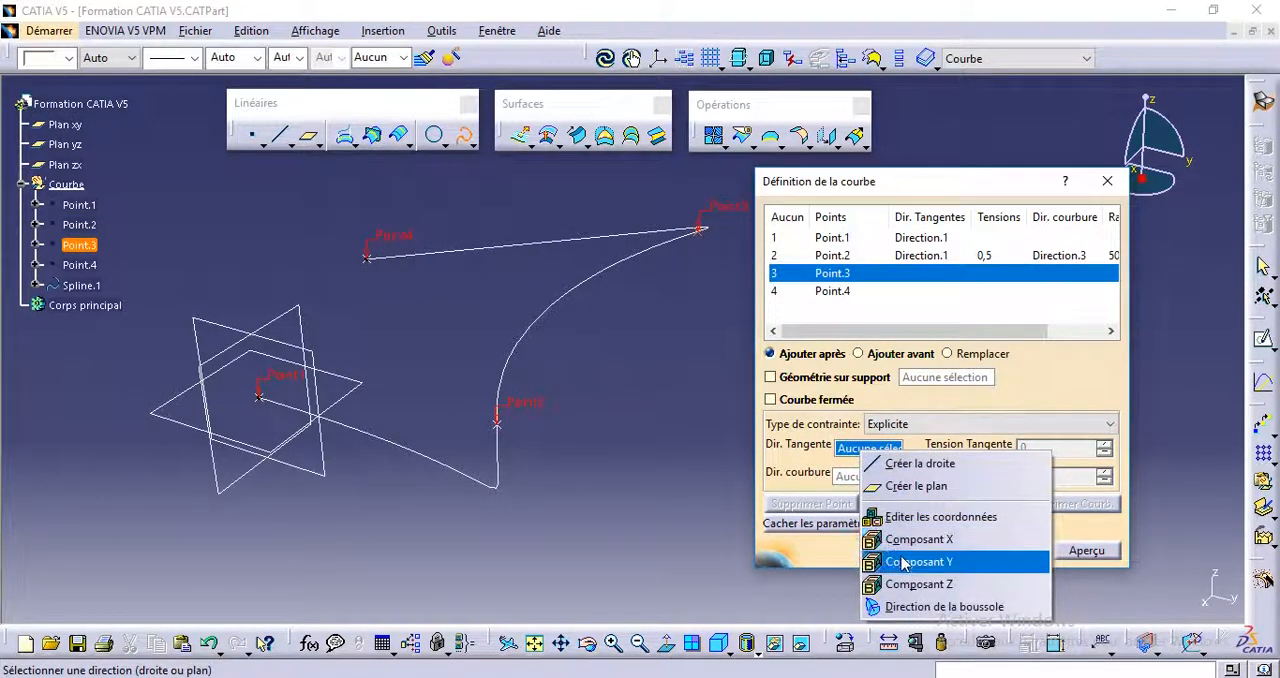
click(540, 354)
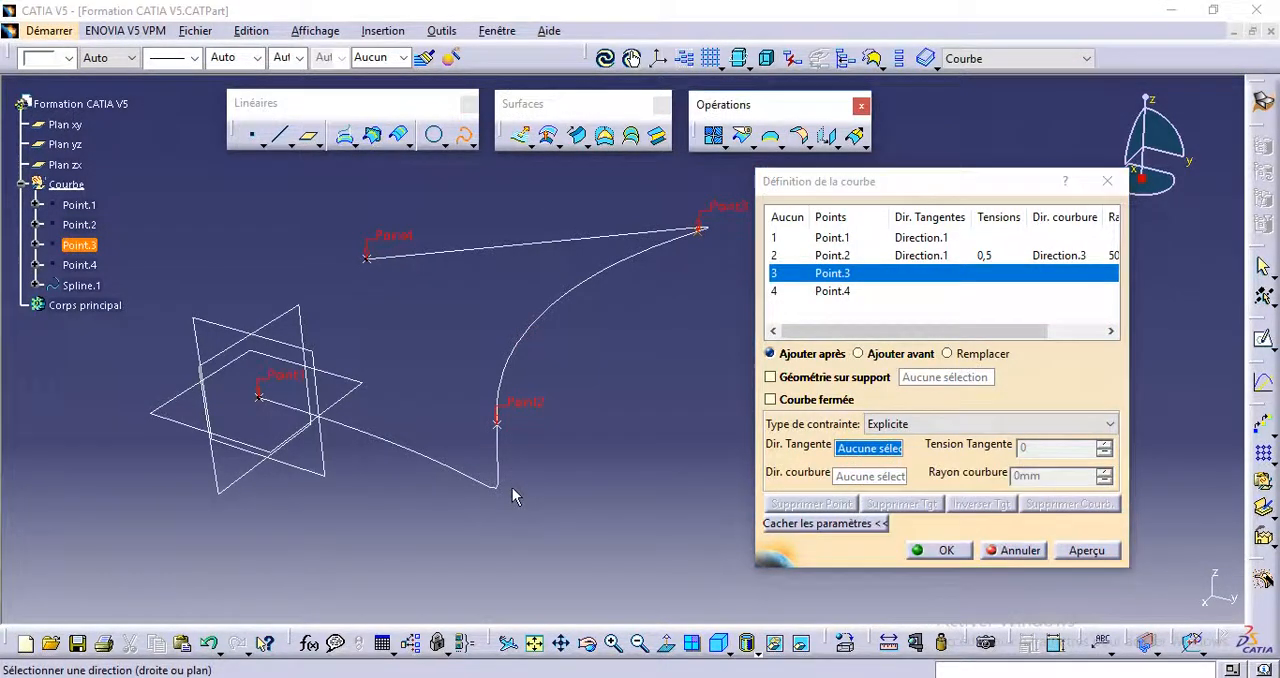
middle_drag(498, 285, 708, 300)
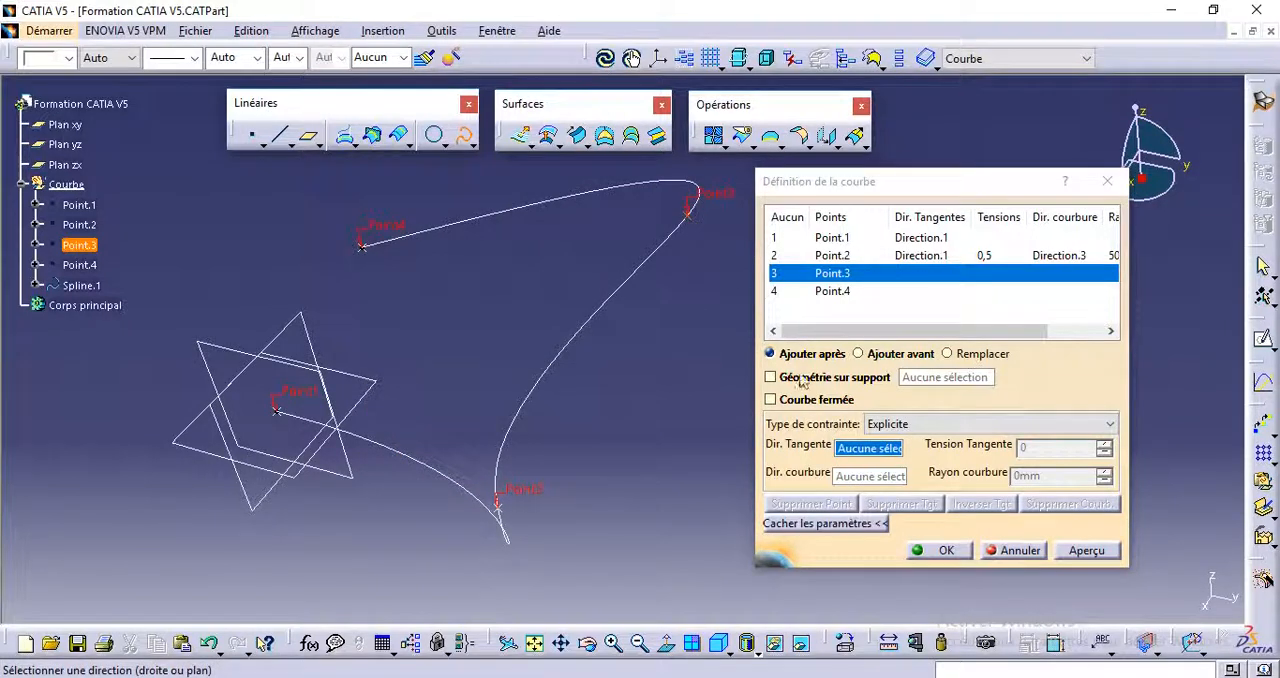
right_click(869, 446)
click(930, 558)
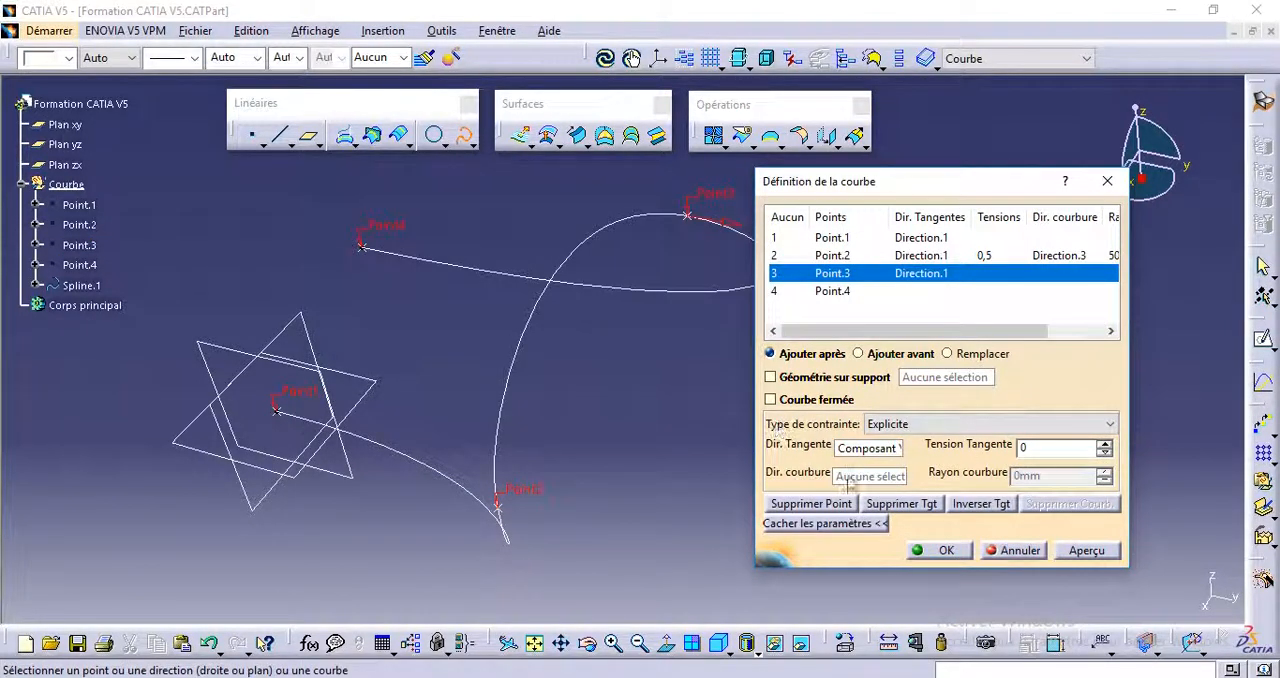
Step: Reverse the spline's tangent direction at Point.3 and inspect the curve from another angle
mouse_move(606, 320)
middle_down()
mouse_move(680, 306)
mouse_move(647, 289)
mouse_move(660, 302)
middle_up()
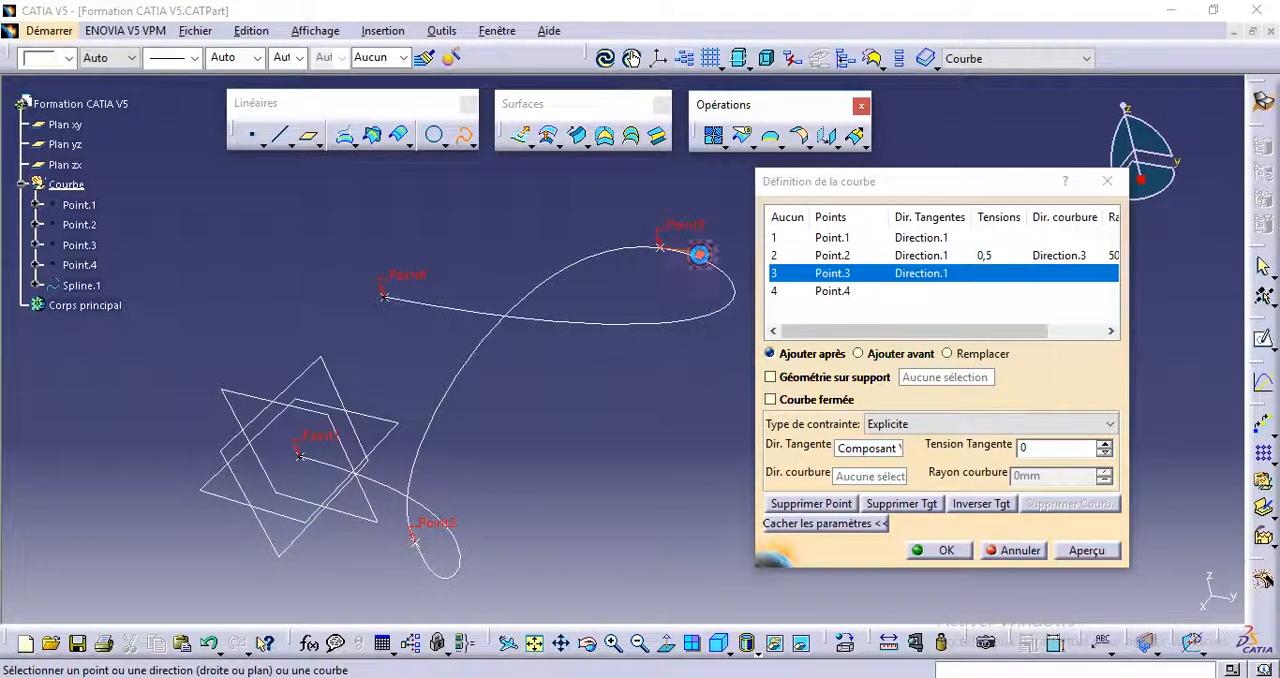
click(700, 257)
middle_drag(503, 304, 570, 460)
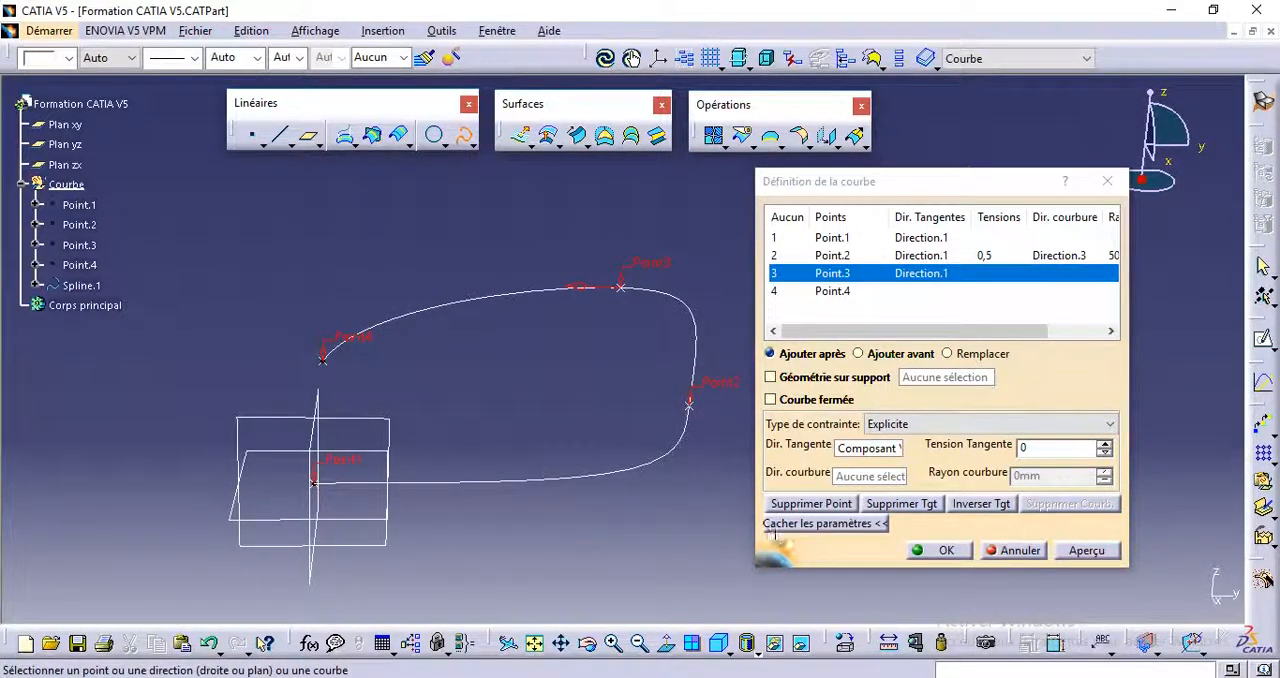
Step: Hide the constraint parameters in the curve definition and validate the spline
click(795, 523)
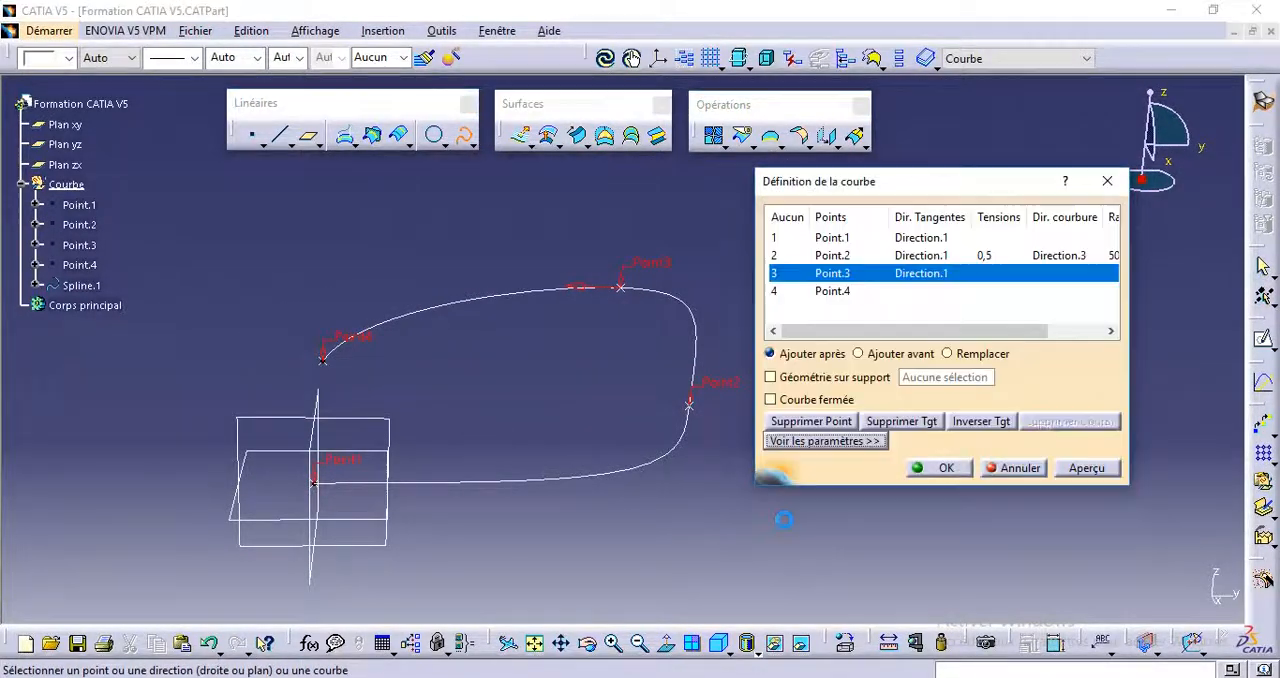
click(815, 442)
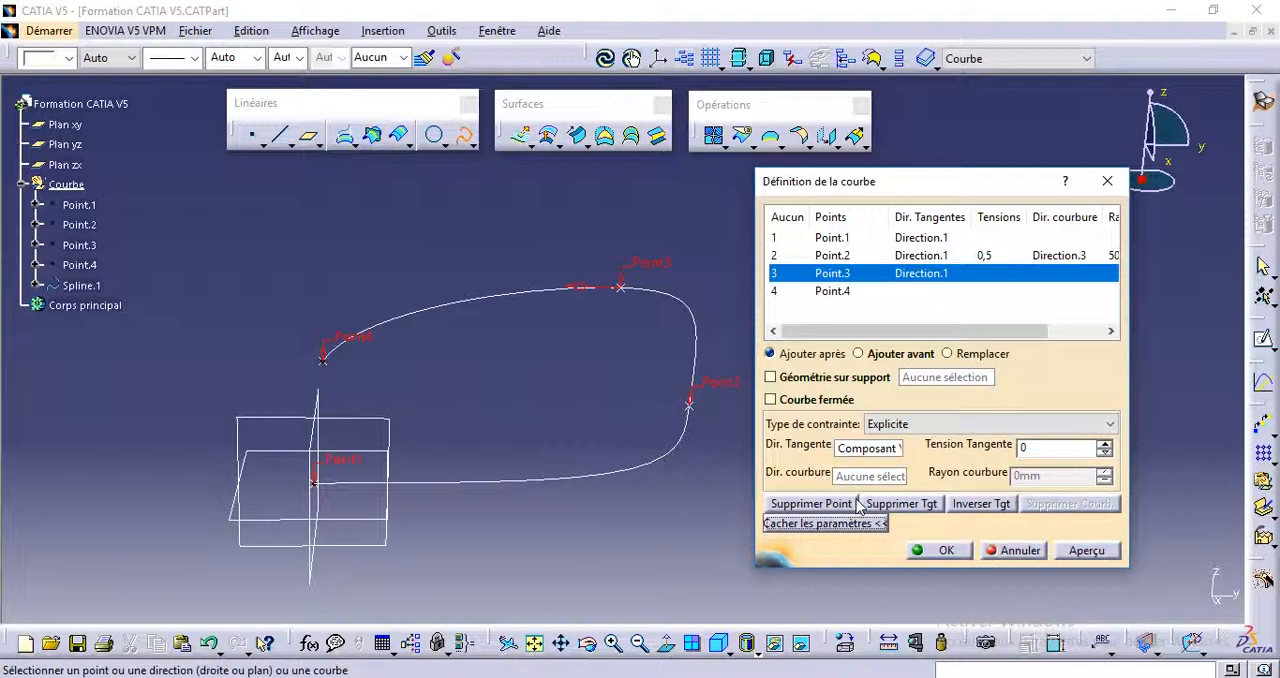
click(827, 523)
middle_drag(550, 480, 482, 463)
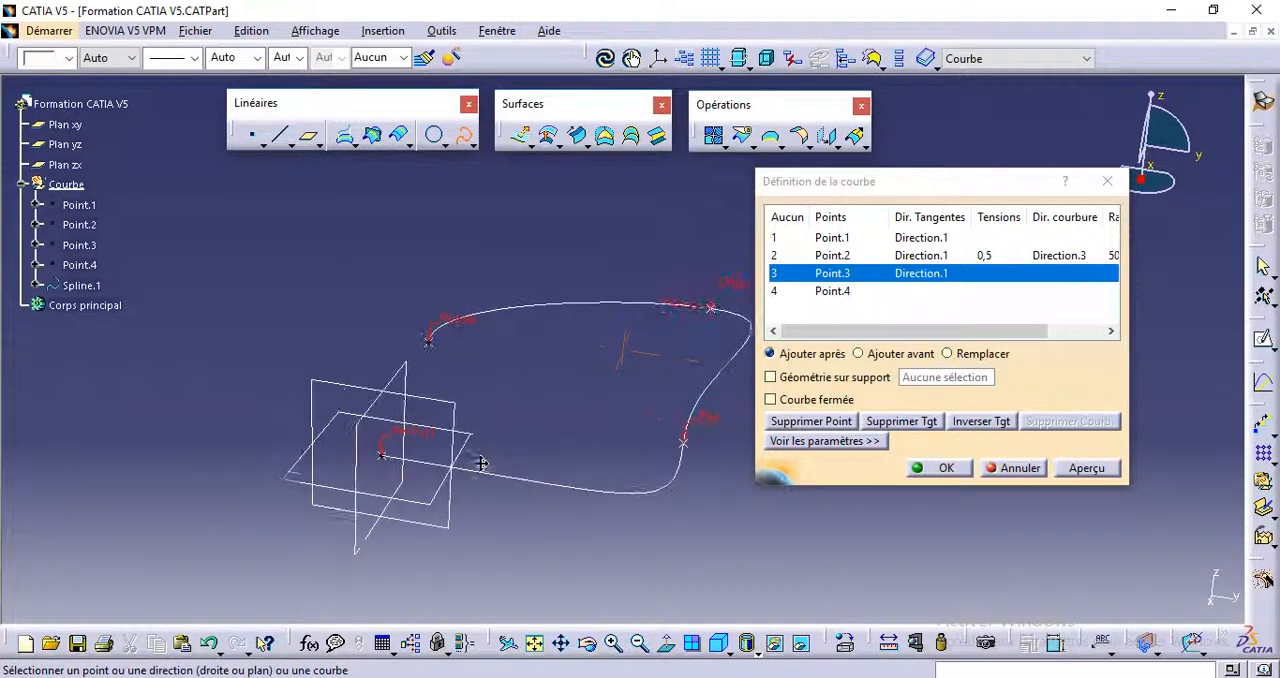
click(818, 295)
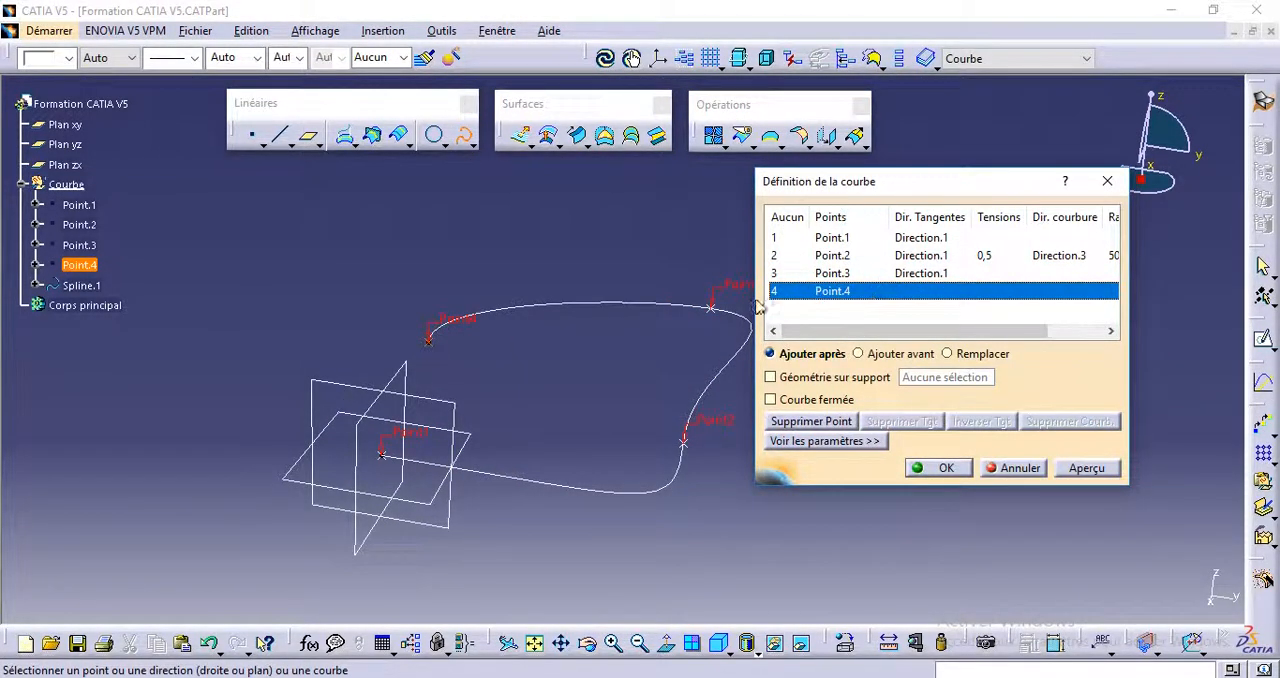
middle_drag(392, 373, 487, 360)
click(941, 470)
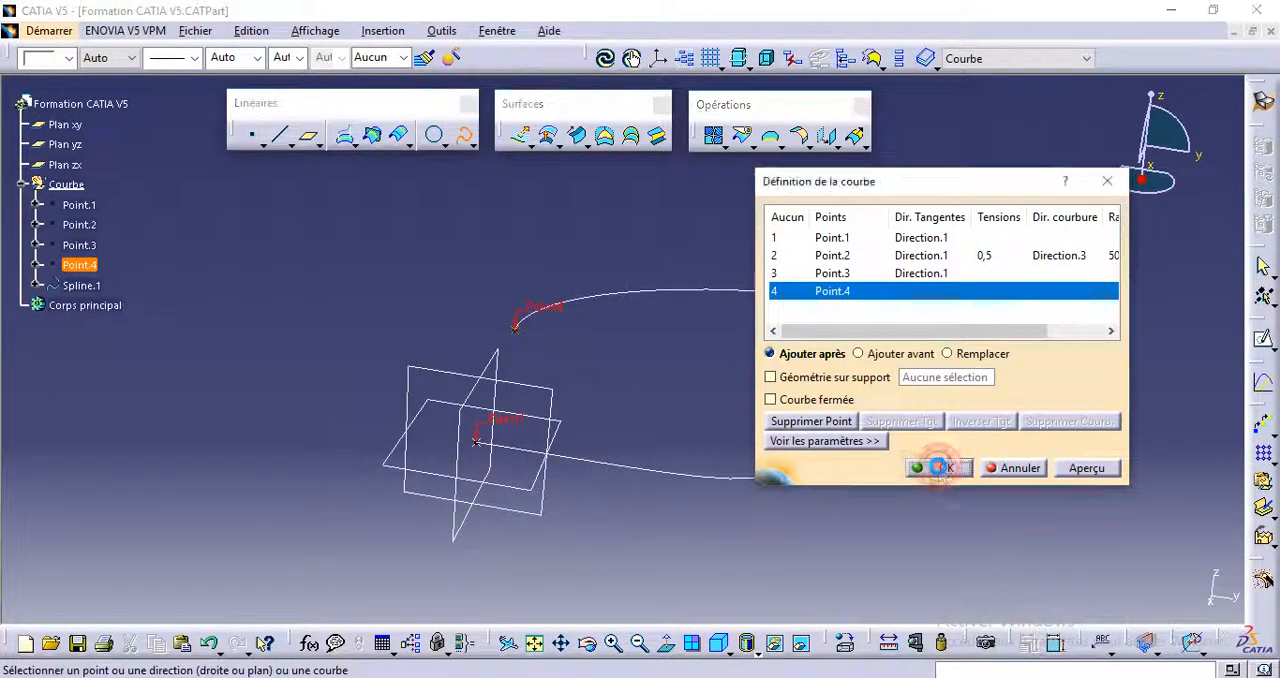
middle_drag(394, 343, 449, 443)
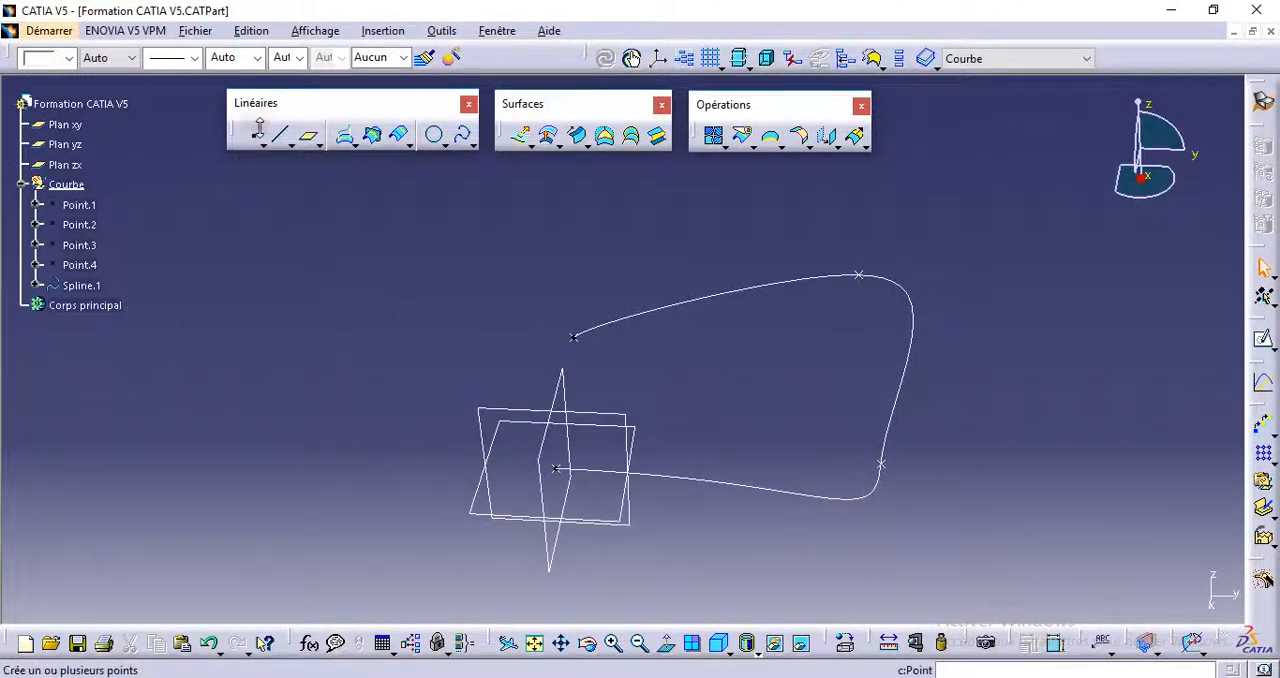
Step: Create a coordinate point at X -50 mm, Y -50 mm, Z 20 mm
click(256, 133)
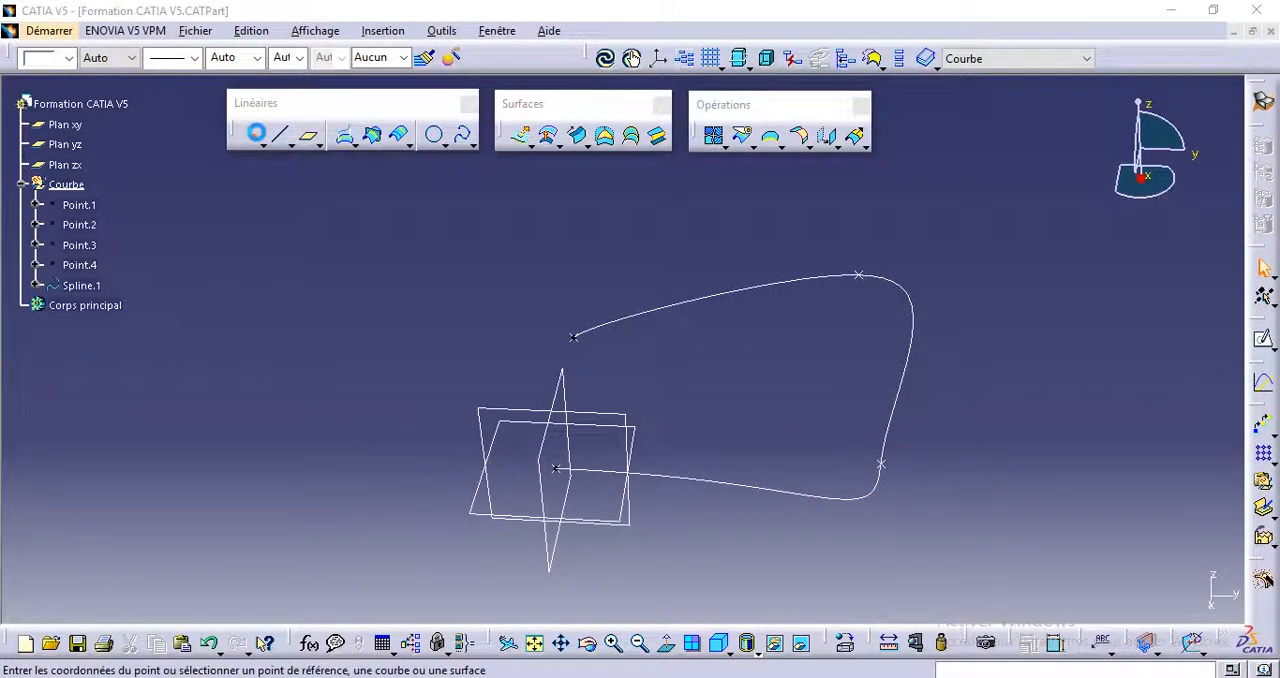
click(934, 313)
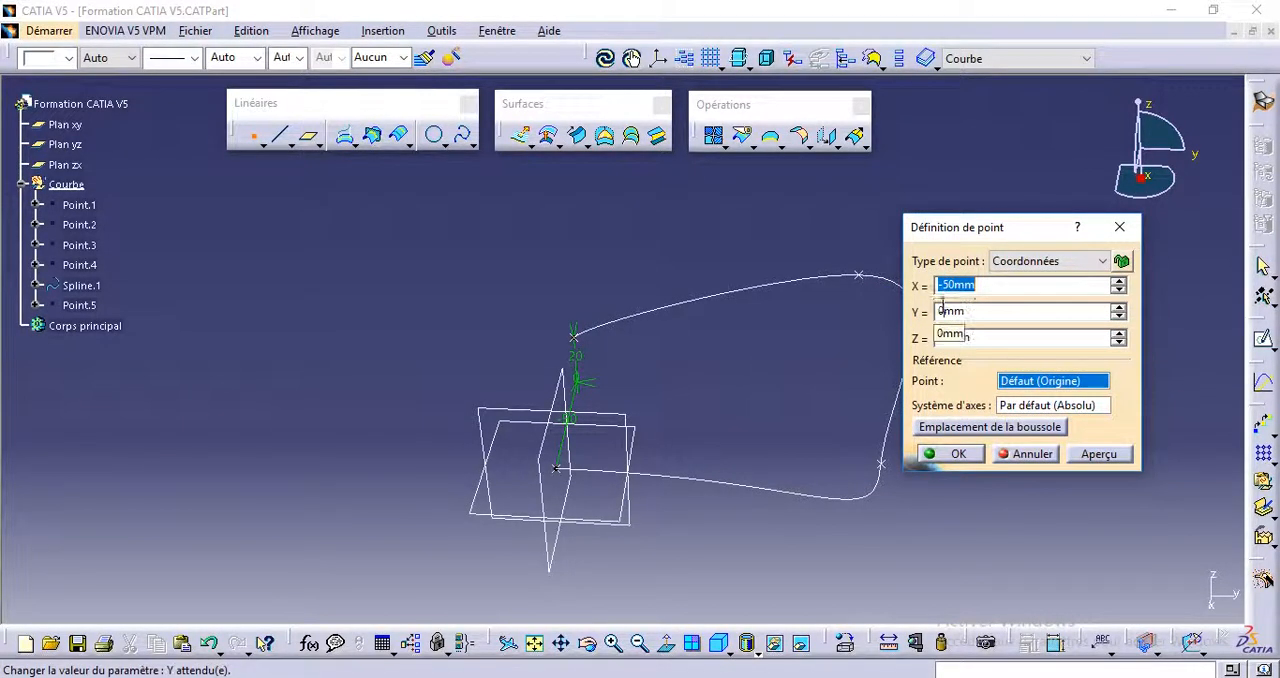
drag(945, 309, 922, 308)
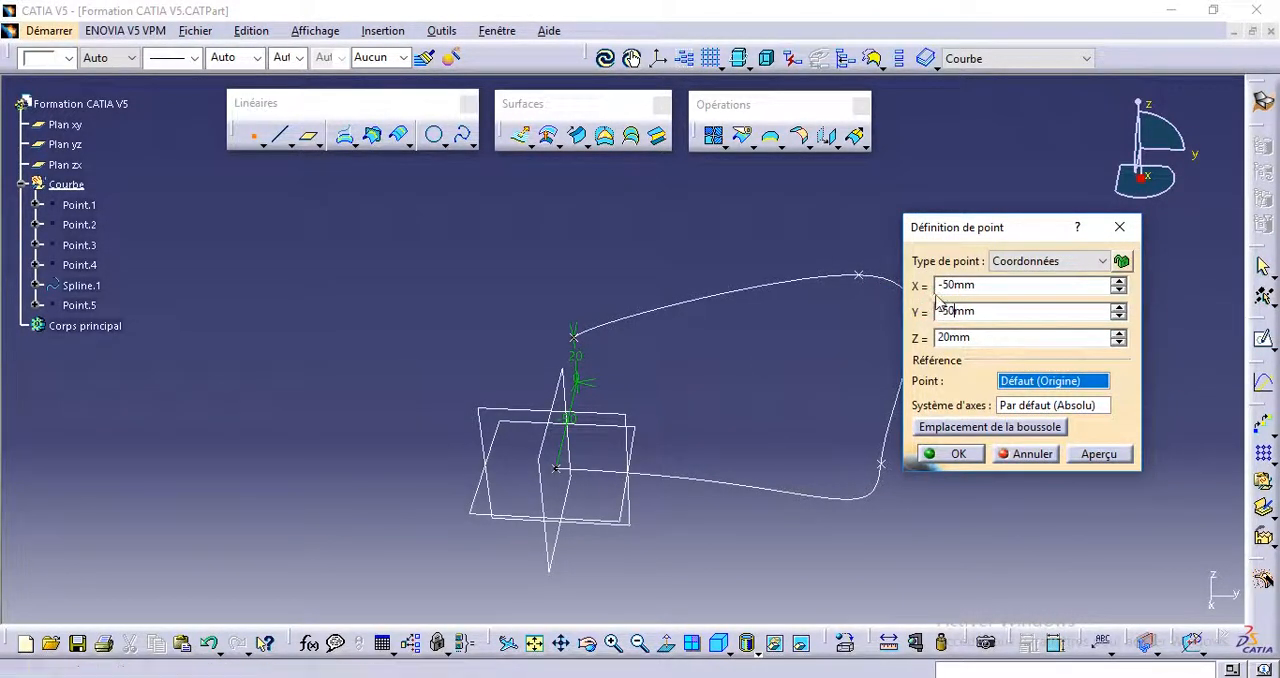
click(938, 286)
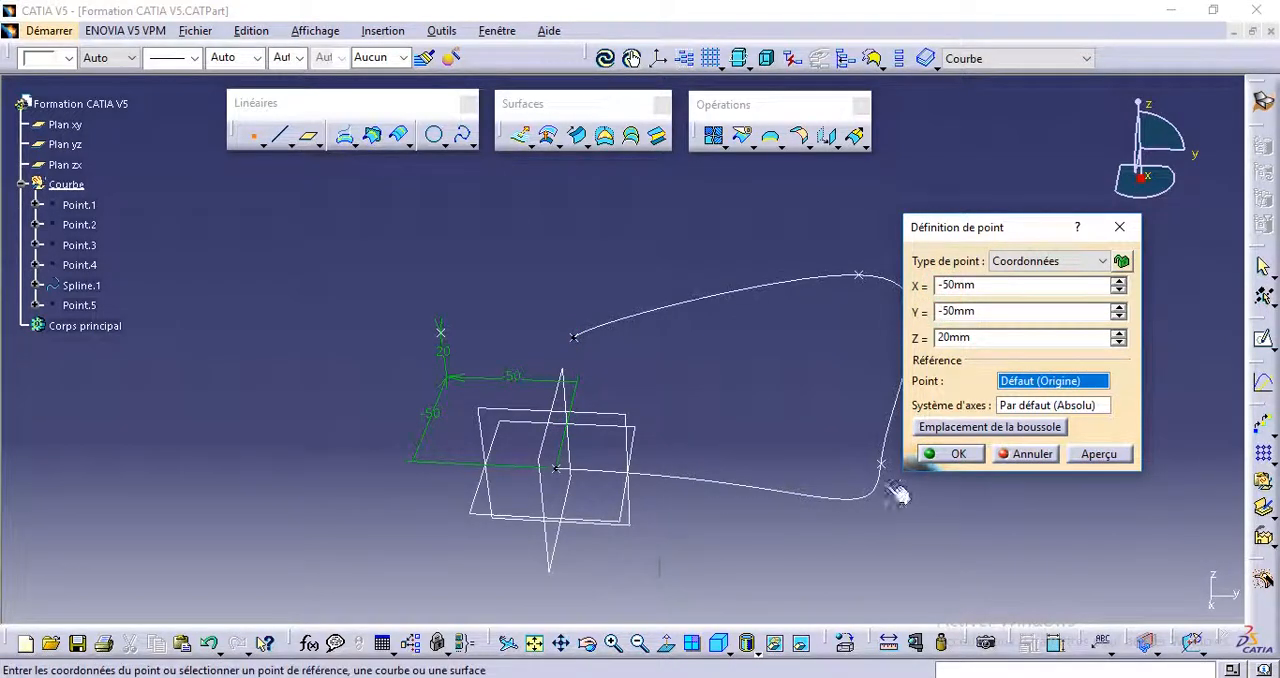
click(948, 454)
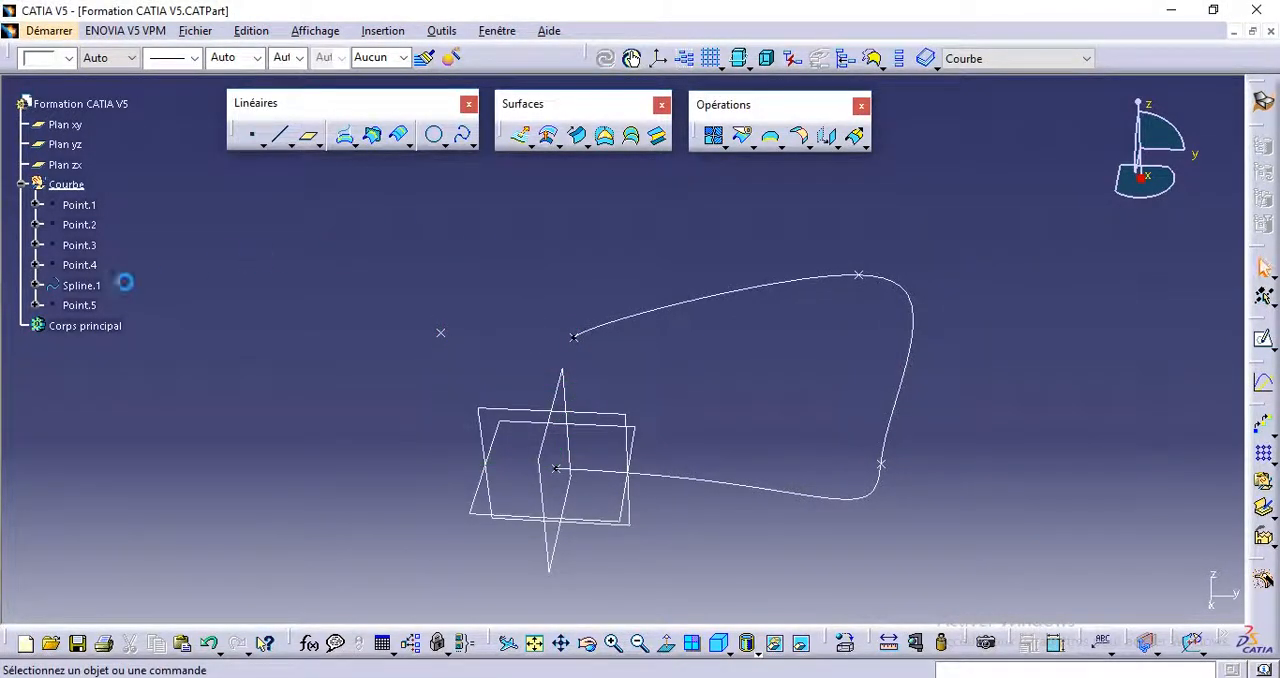
Step: Edit Spline.1 to add Point.5 after Point.4, and collapse the spline's parameters in the tree
double_click(85, 285)
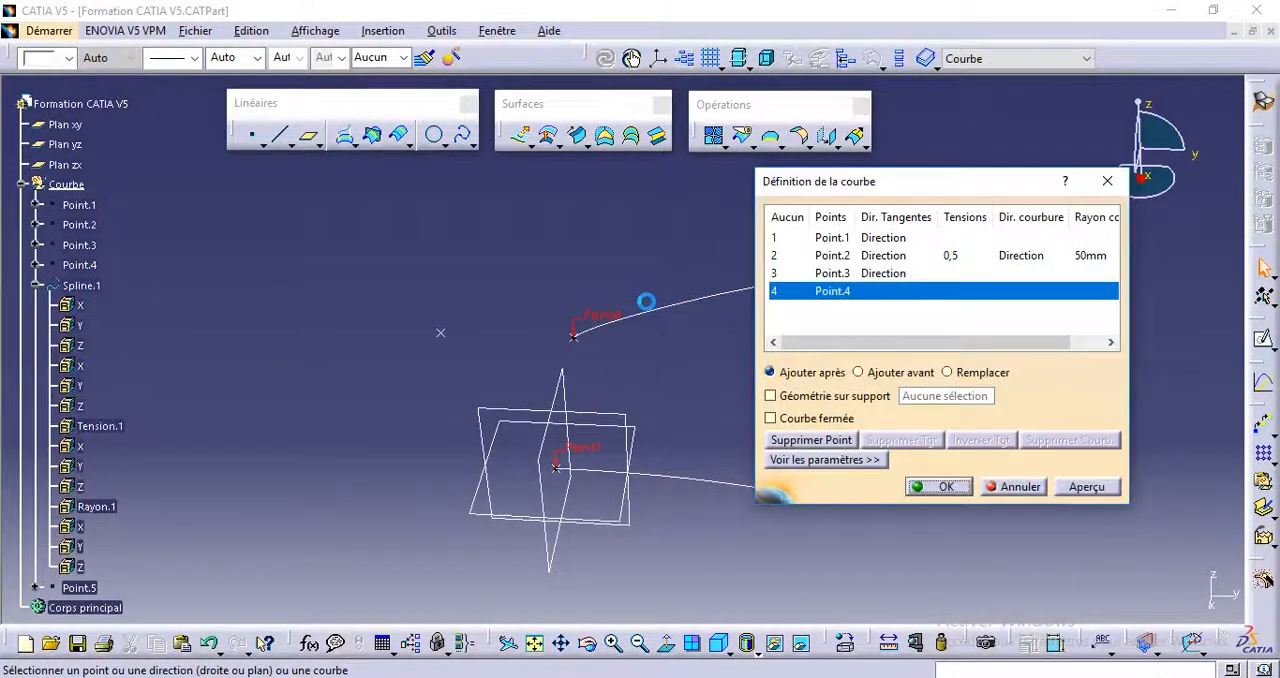
click(442, 334)
middle_drag(578, 403, 430, 325)
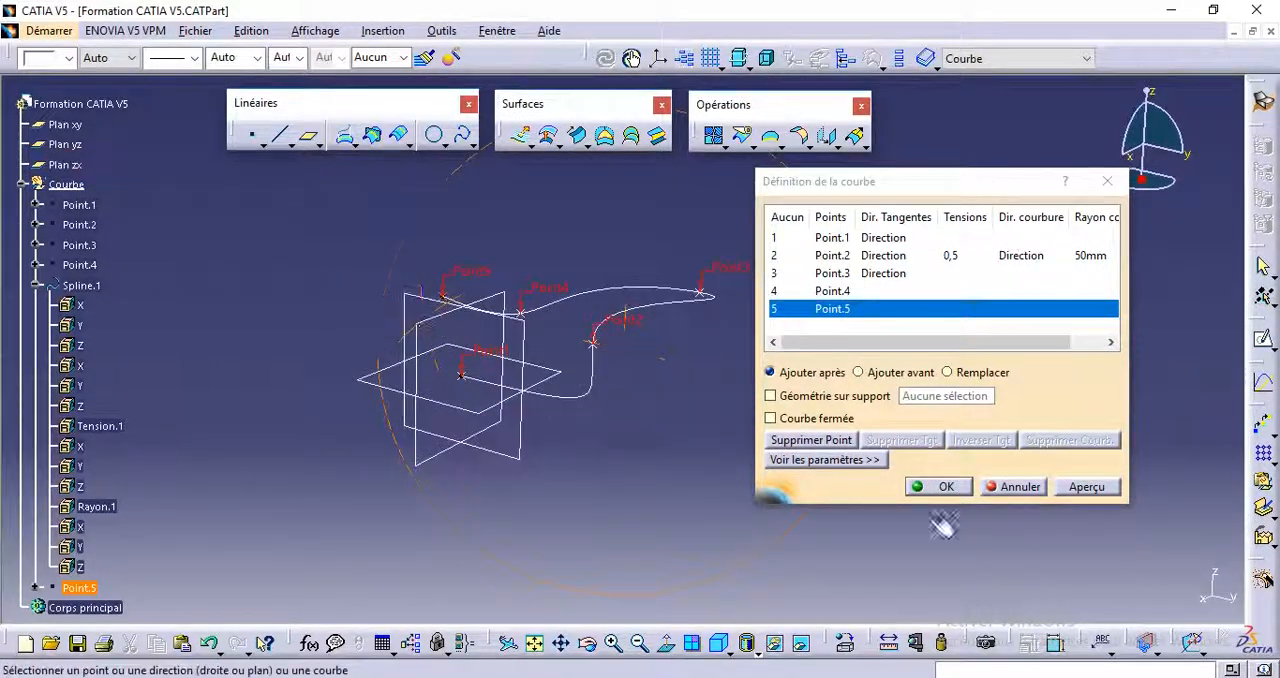
click(935, 489)
middle_drag(517, 433, 538, 406)
drag(7, 410, 8, 243)
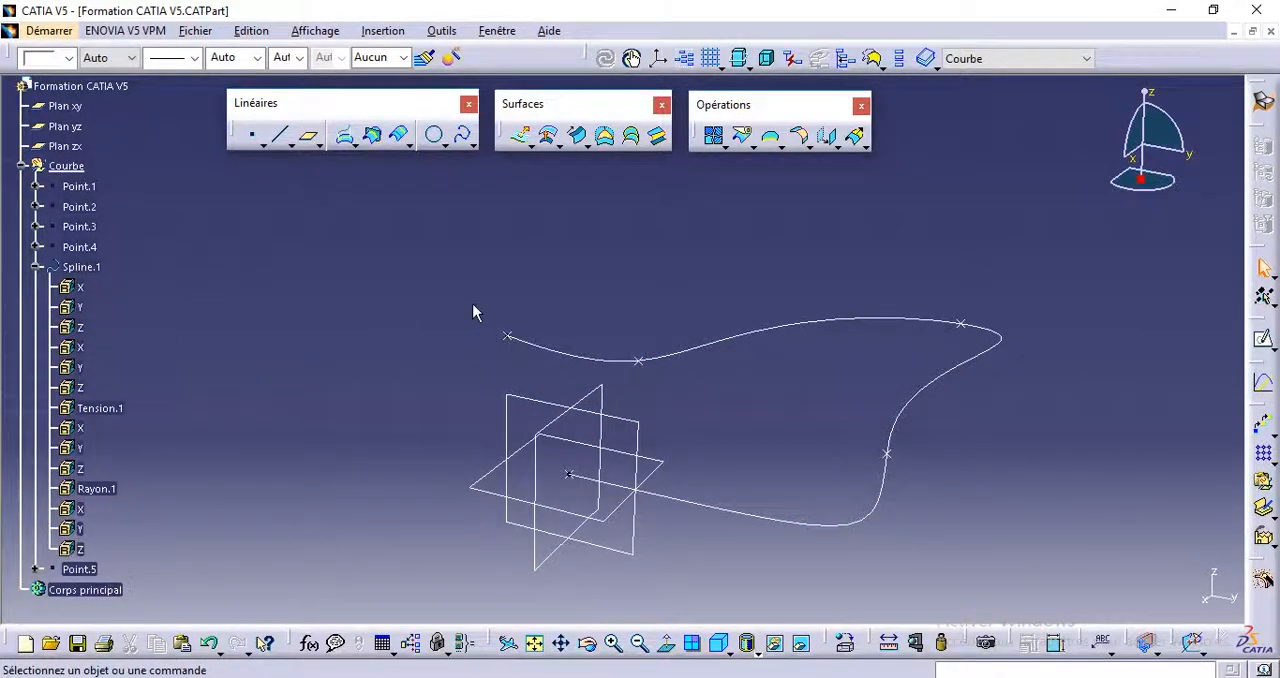
click(37, 267)
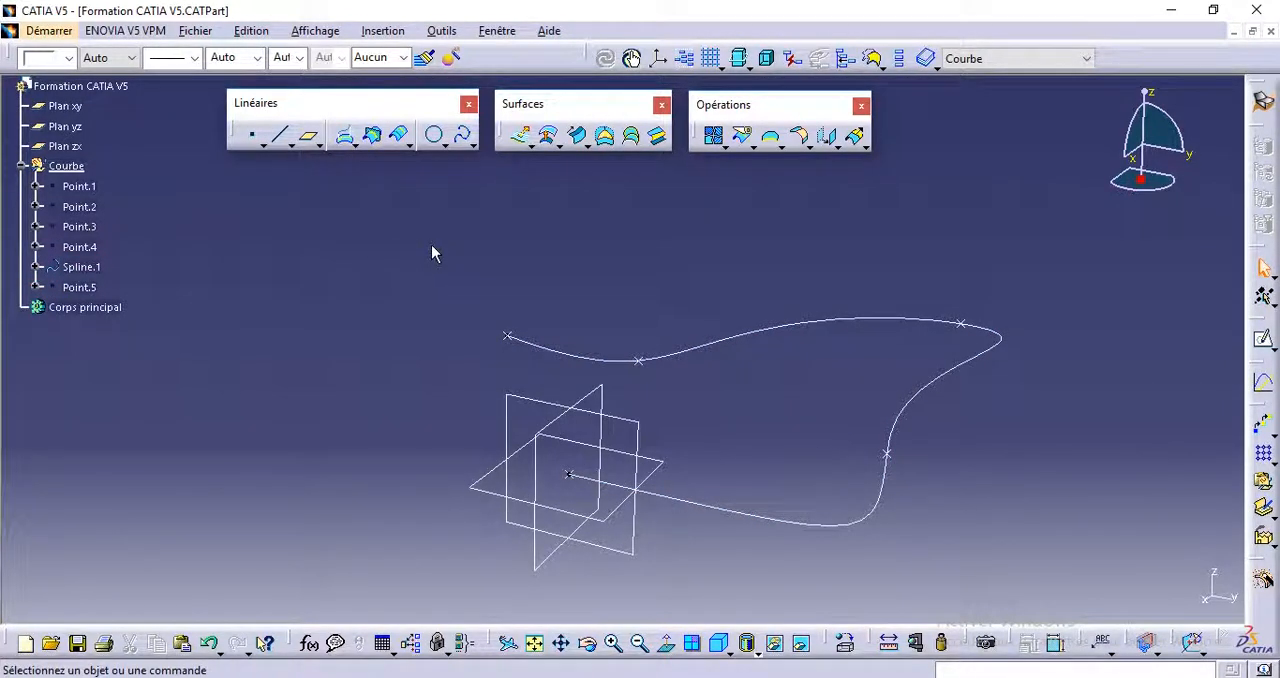